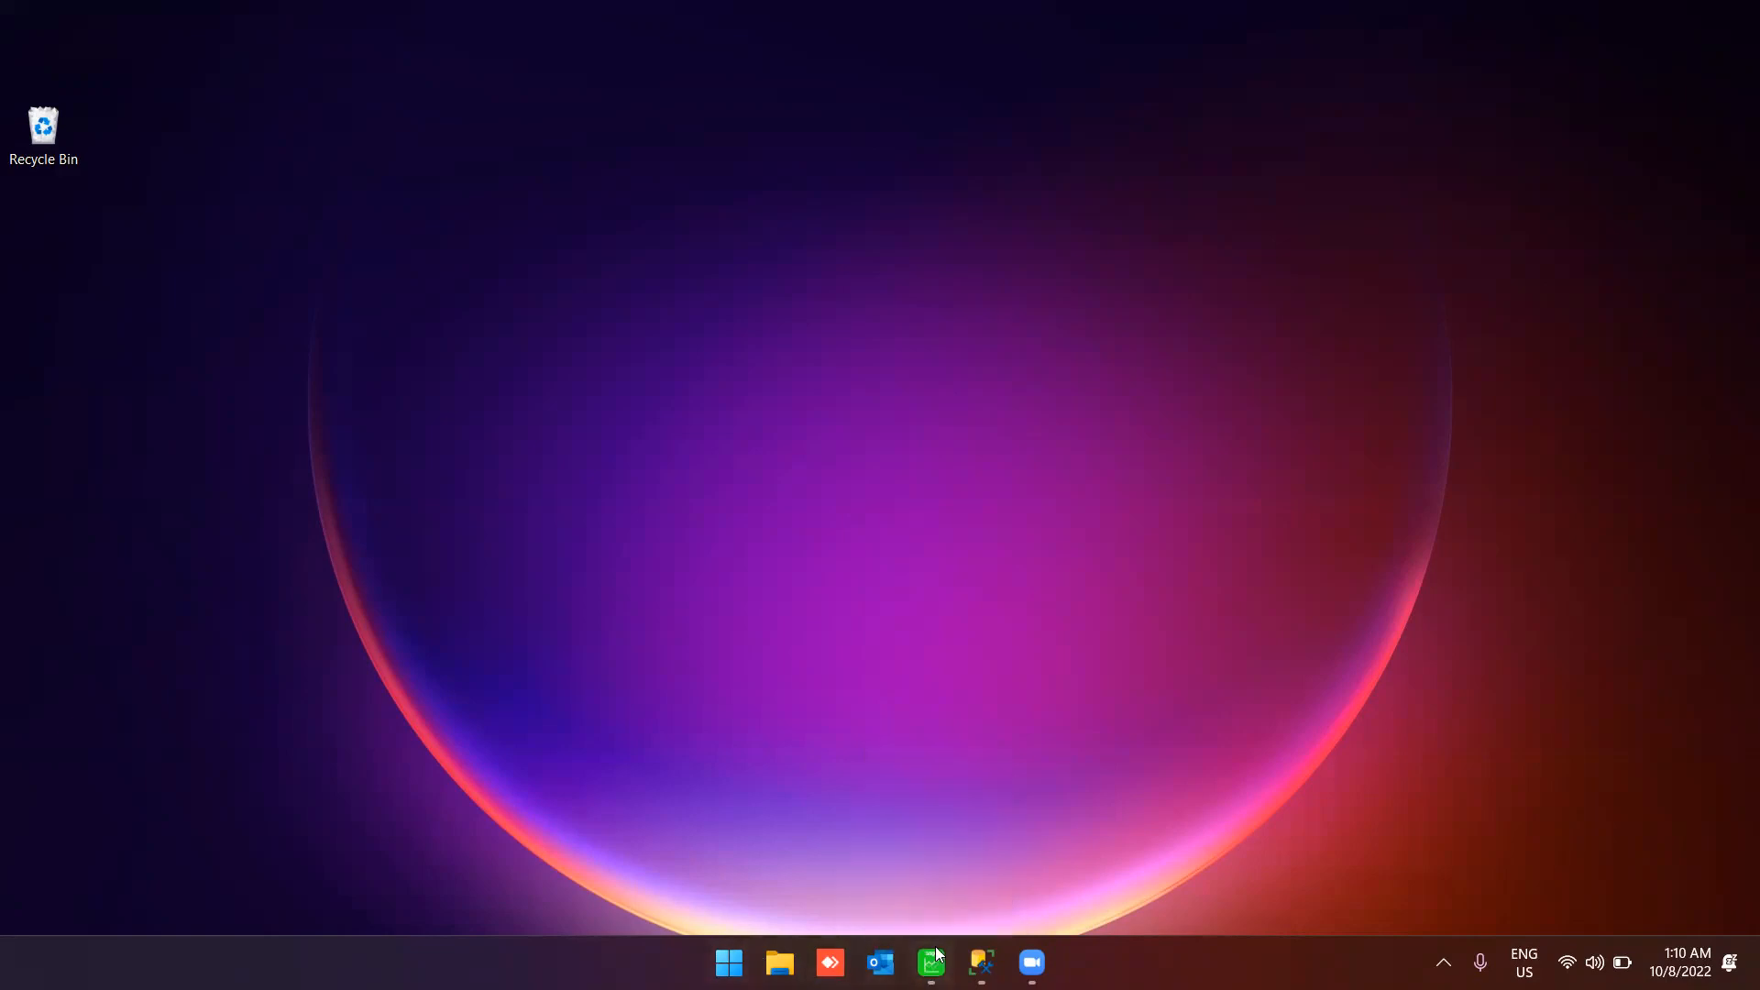
Step: Start creating a new company database from the Sage Evolution login and choose Middle East as the country/region
{"action": "mouse_move", "coordinate": [935, 955]}
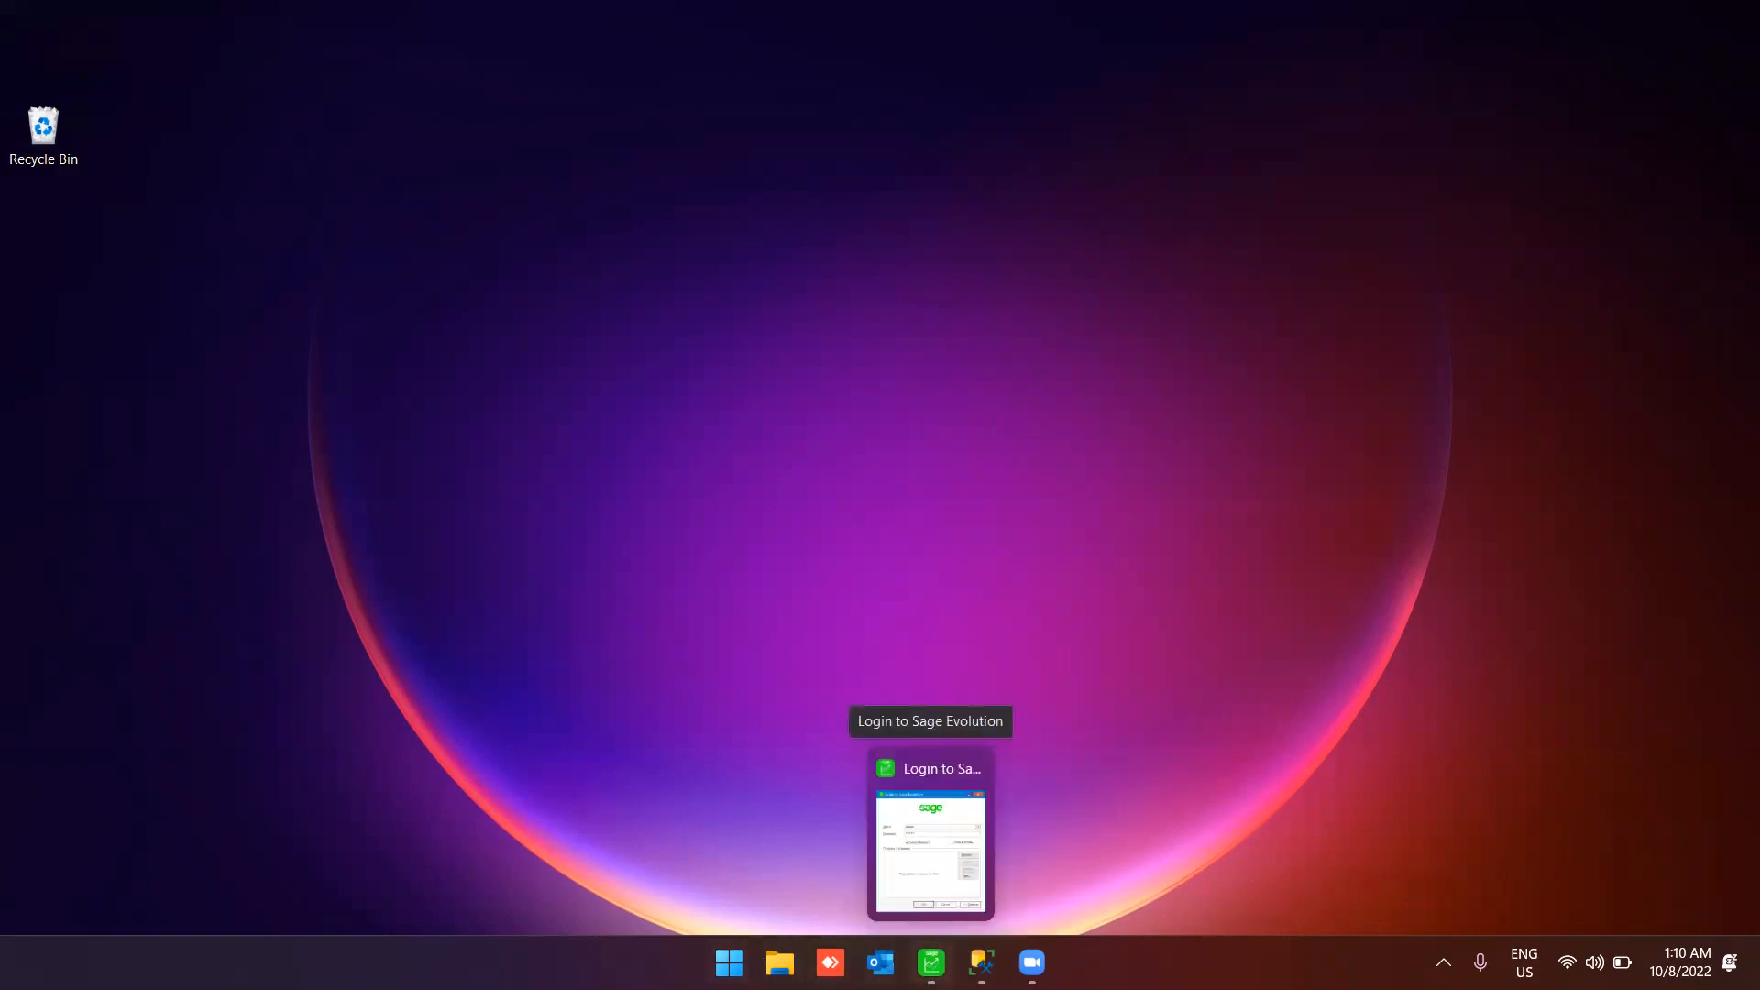
{"action": "left_click", "coordinate": [933, 959]}
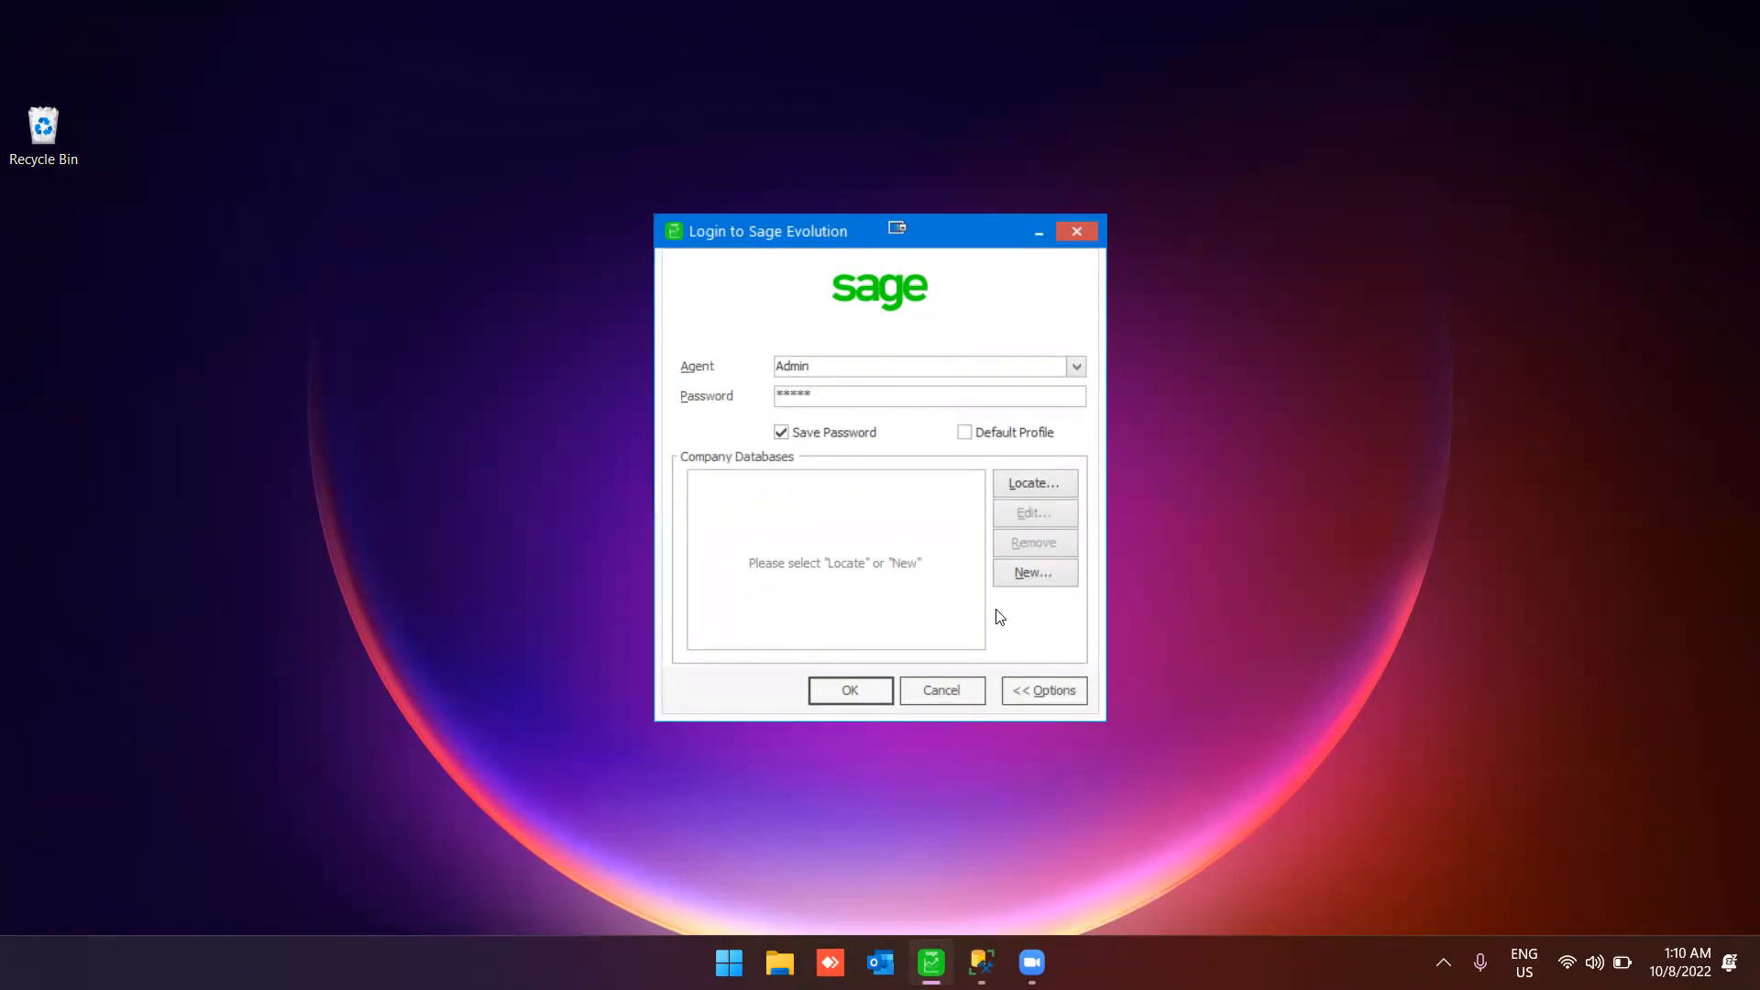
{"action": "left_click", "coordinate": [1063, 578]}
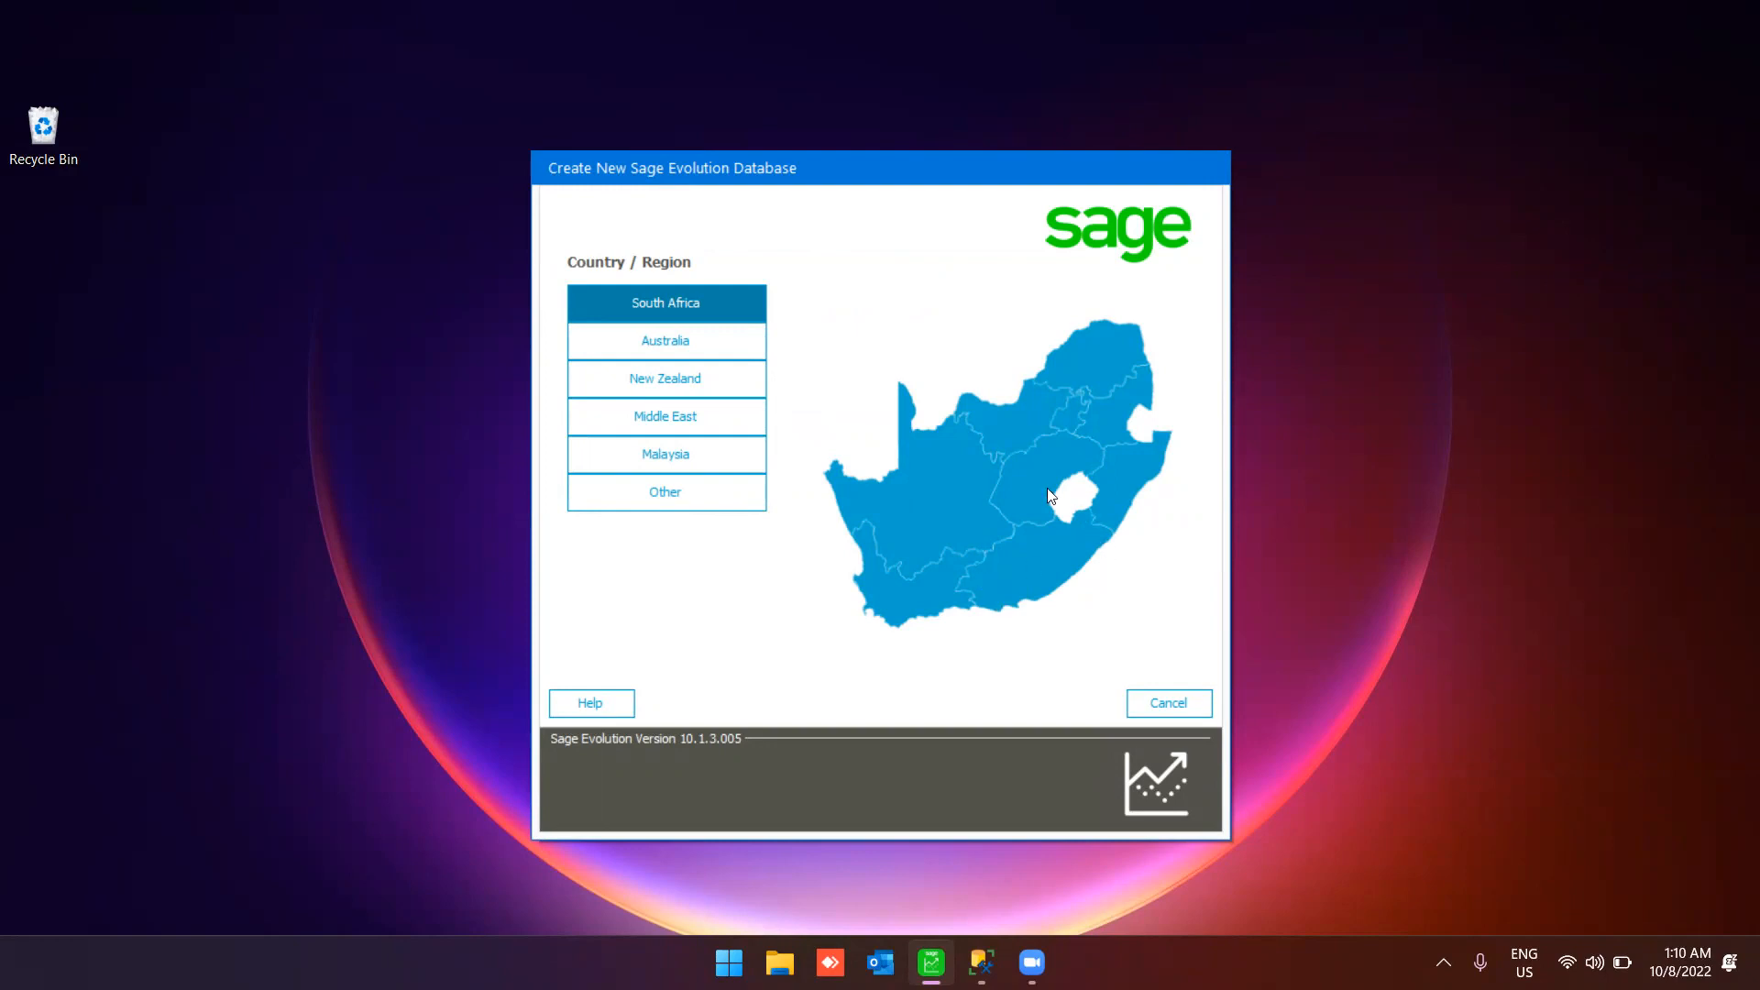
{"action": "left_click", "coordinate": [707, 420]}
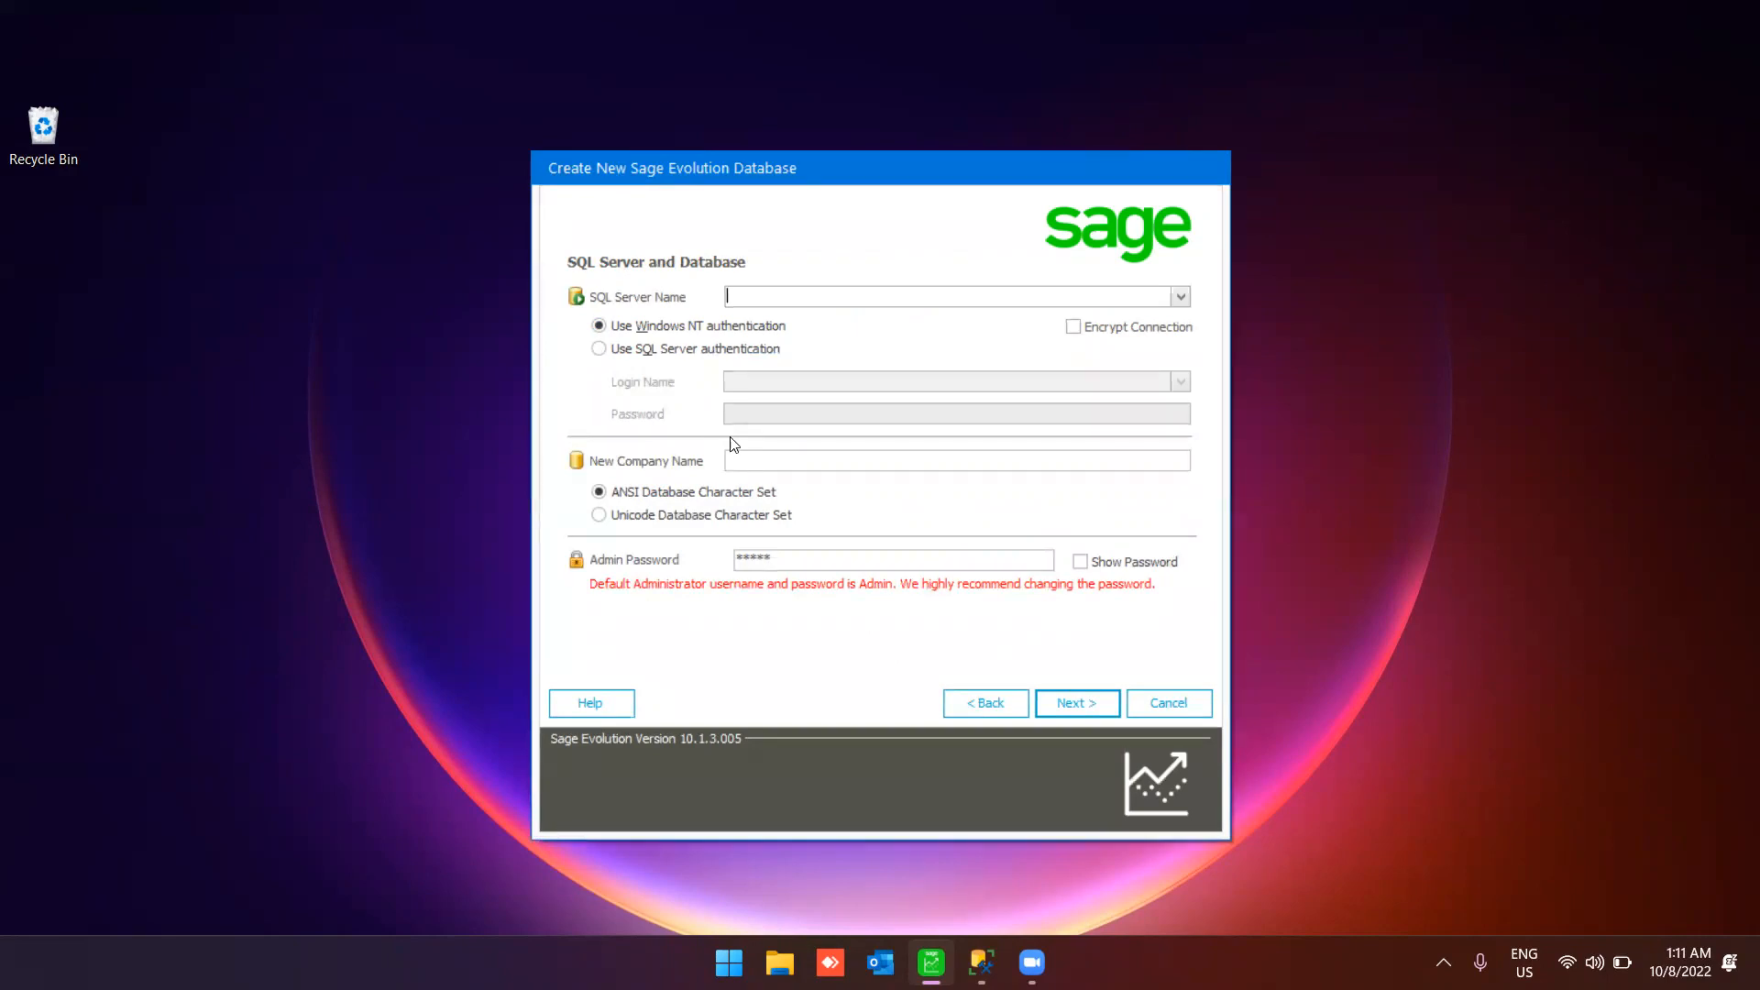
Step: Look up the SQL server name in SQL Server Management Studio, then enter that SAGE instance as the server in Sage Evolution
{"action": "left_click", "coordinate": [980, 958]}
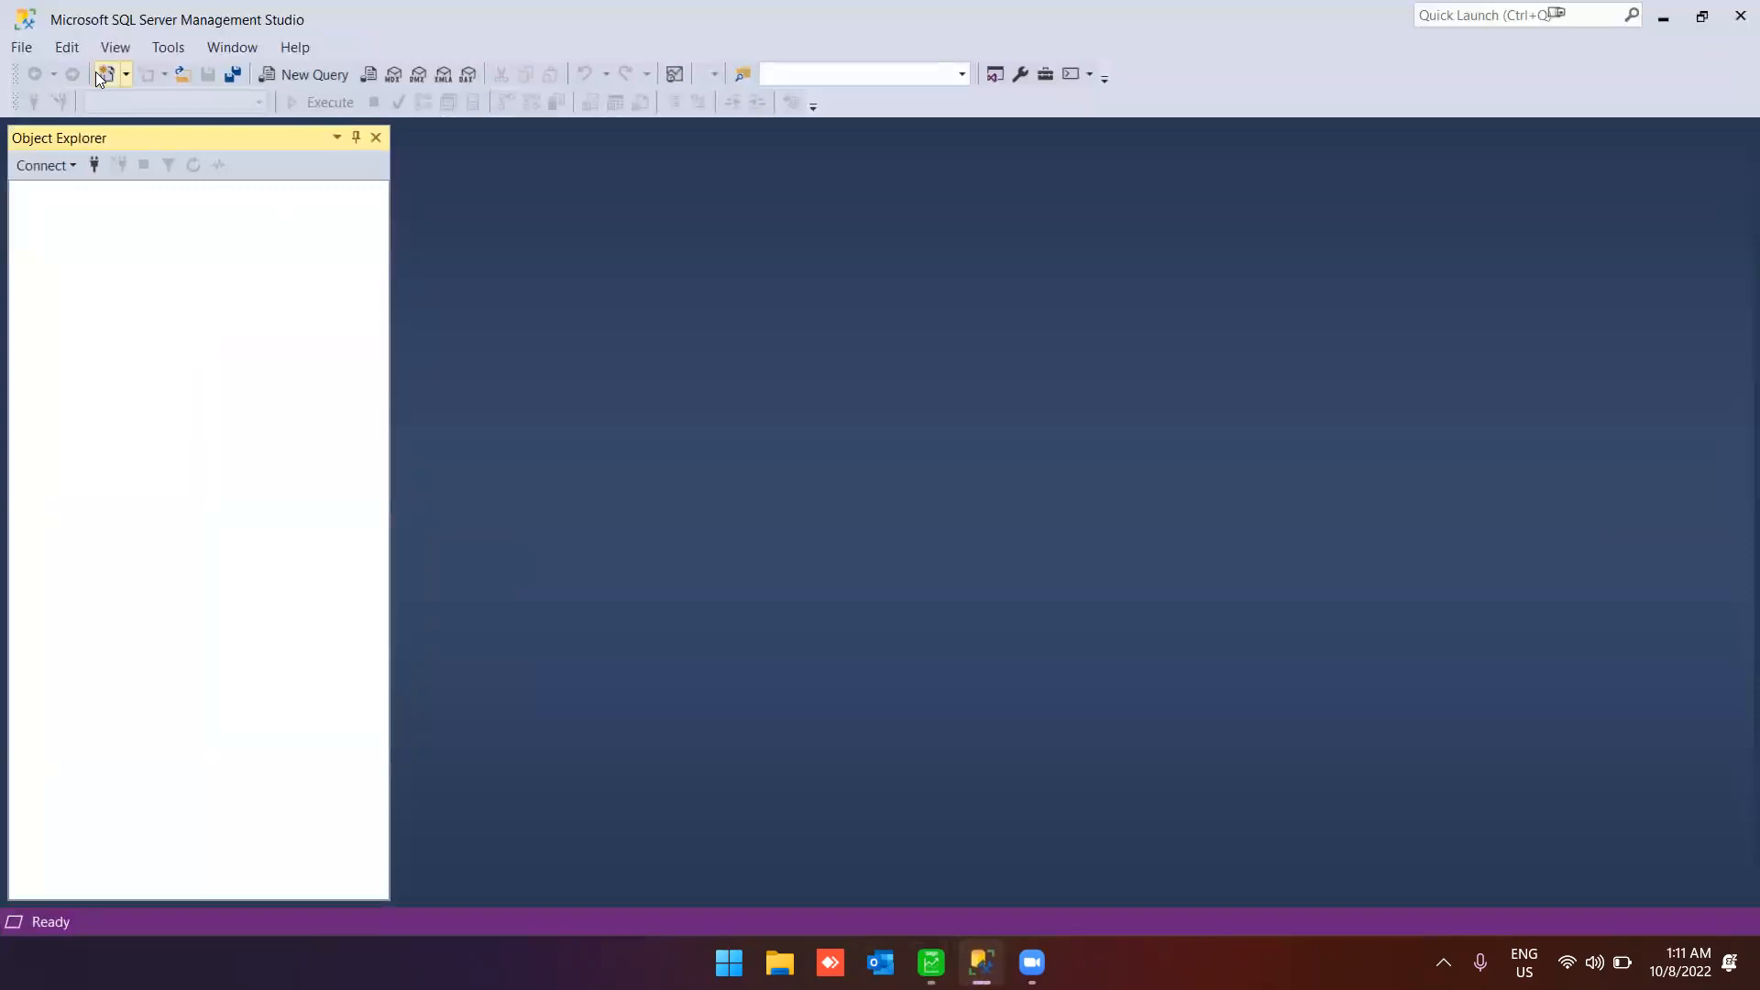
{"action": "left_click", "coordinate": [62, 173]}
{"action": "left_click", "coordinate": [71, 190]}
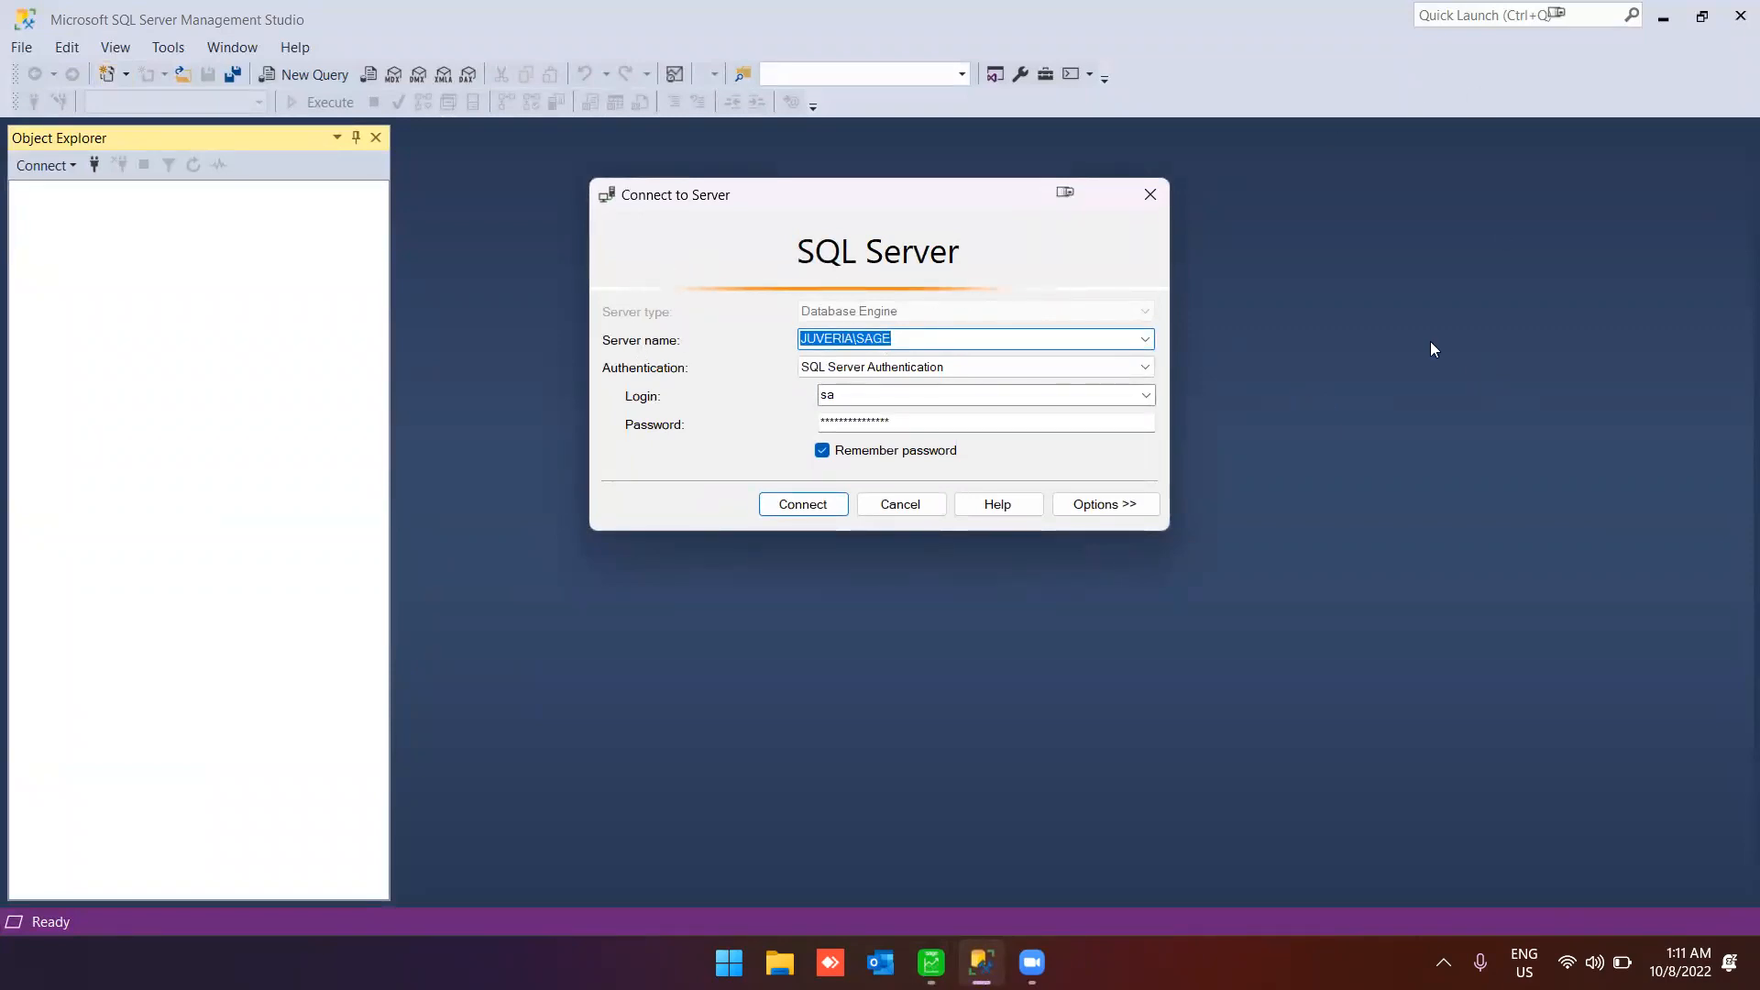
{"action": "left_click", "coordinate": [931, 961]}
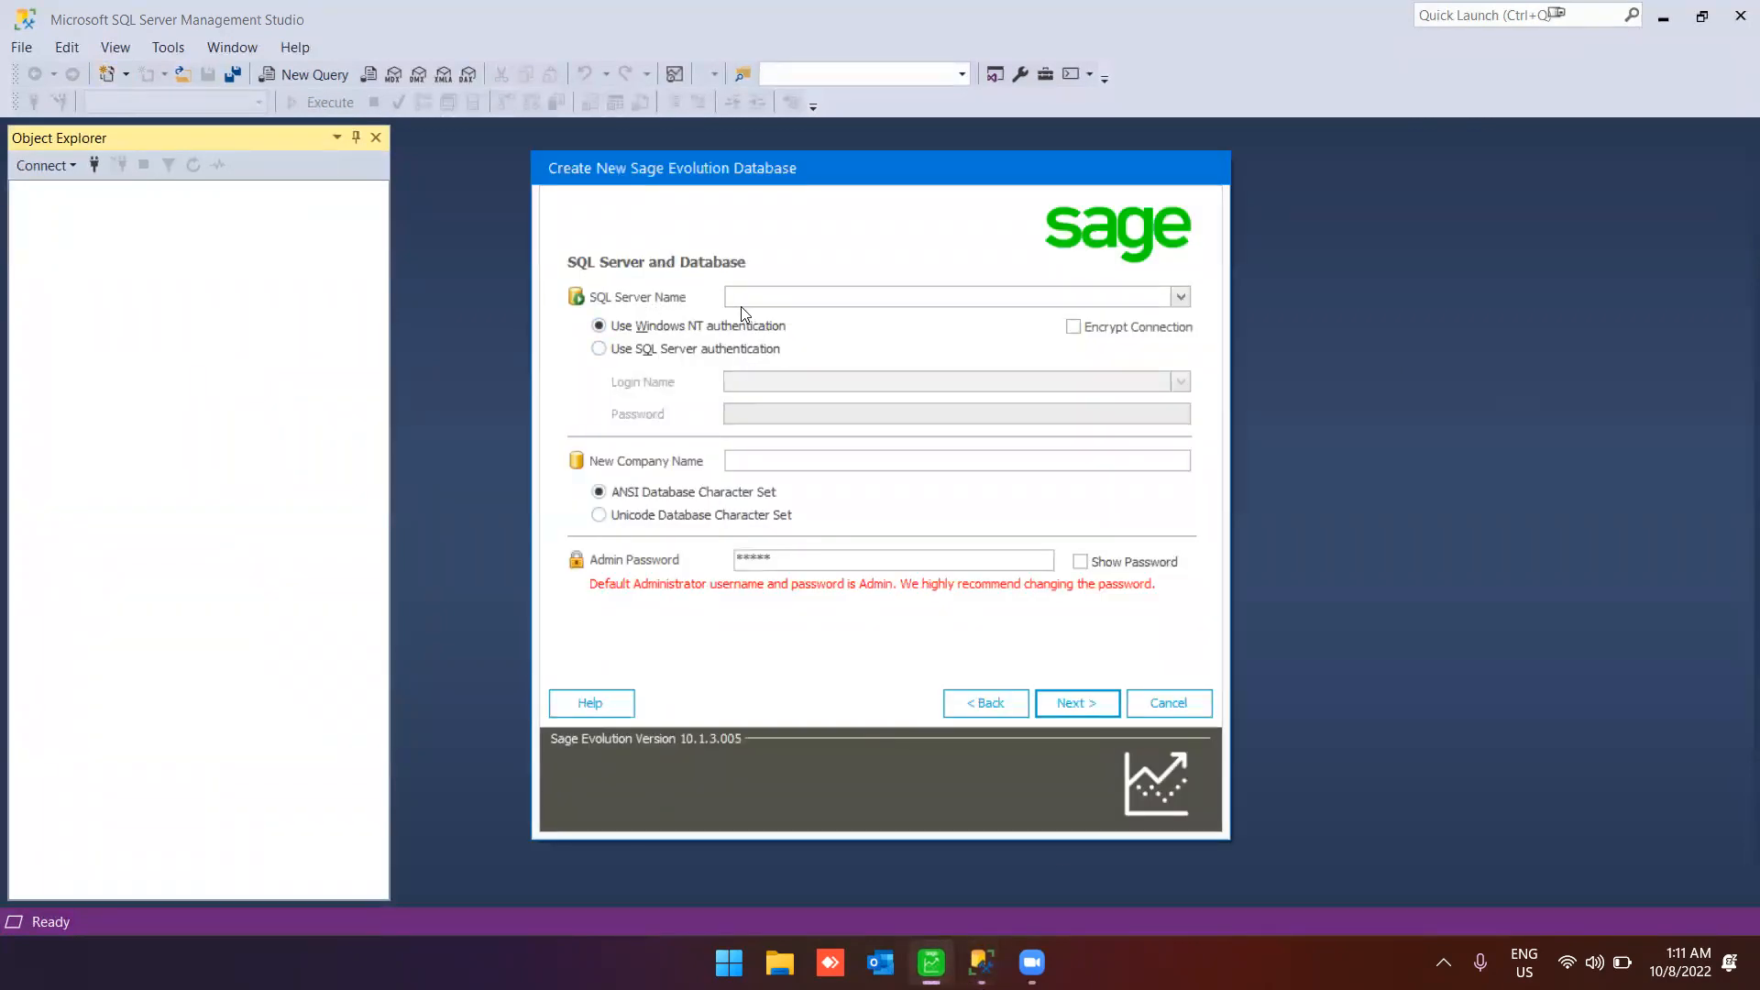
{"action": "type", "text": "JUVERIA\\SAGE"}
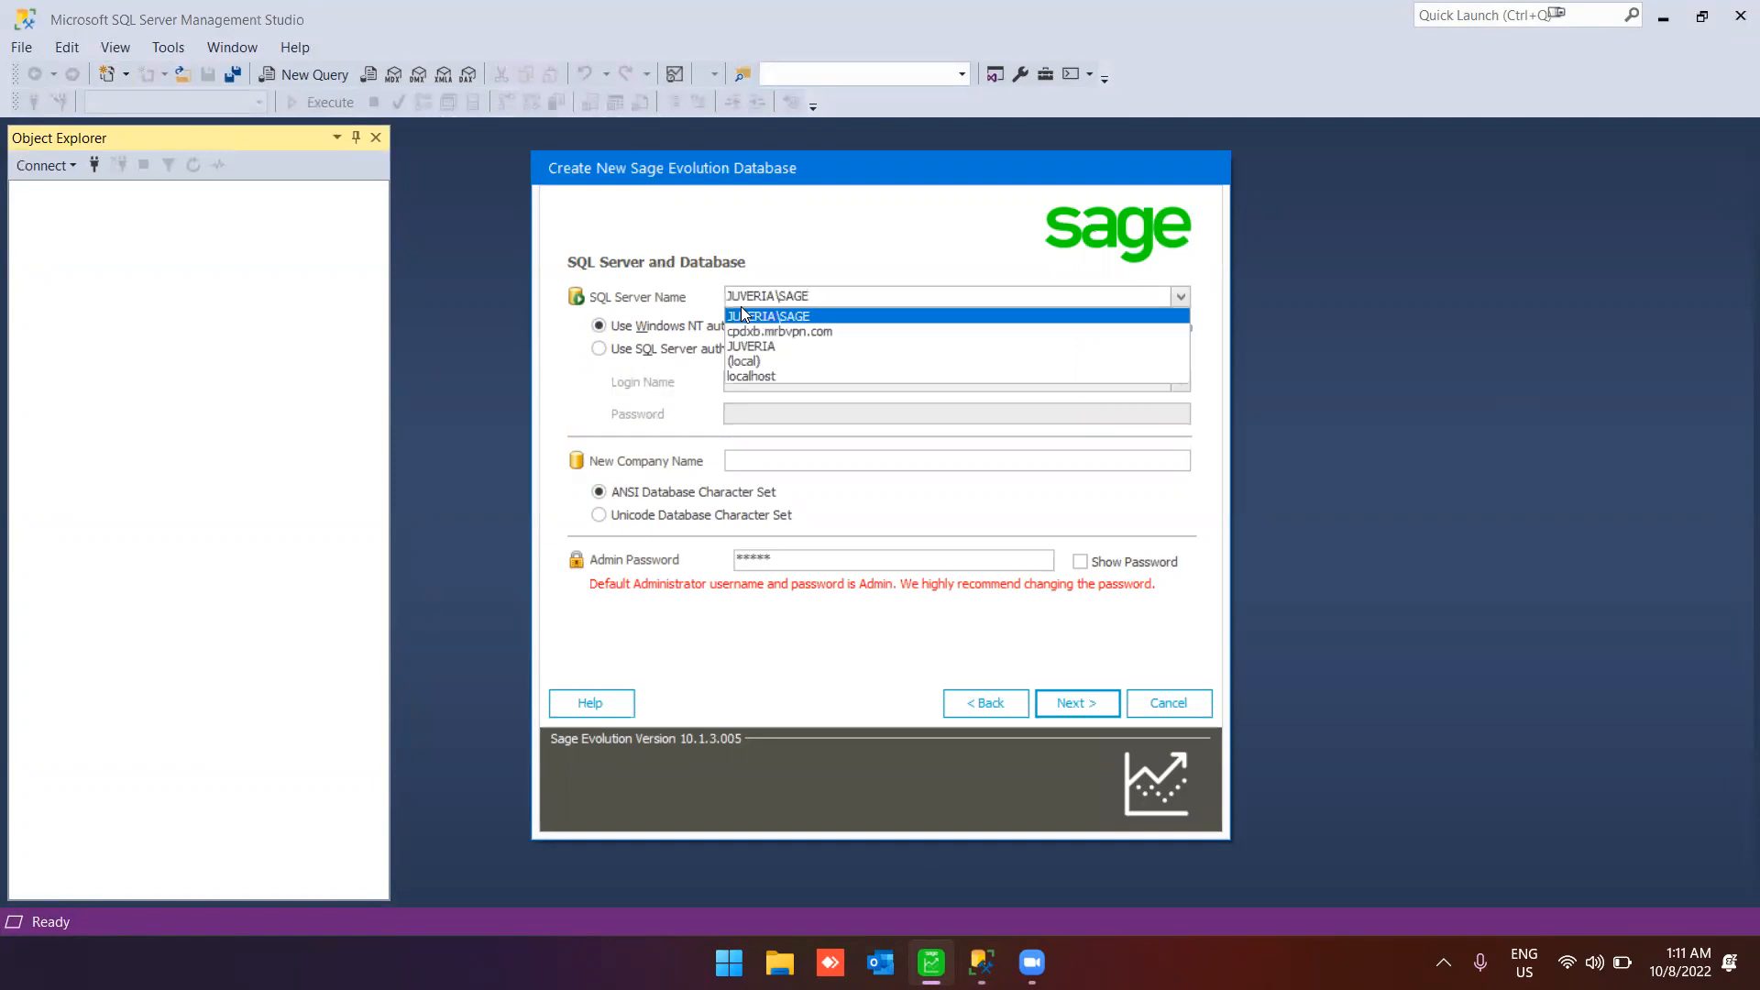
{"action": "left_click", "coordinate": [746, 317]}
{"action": "key", "text": "ctrl+c"}
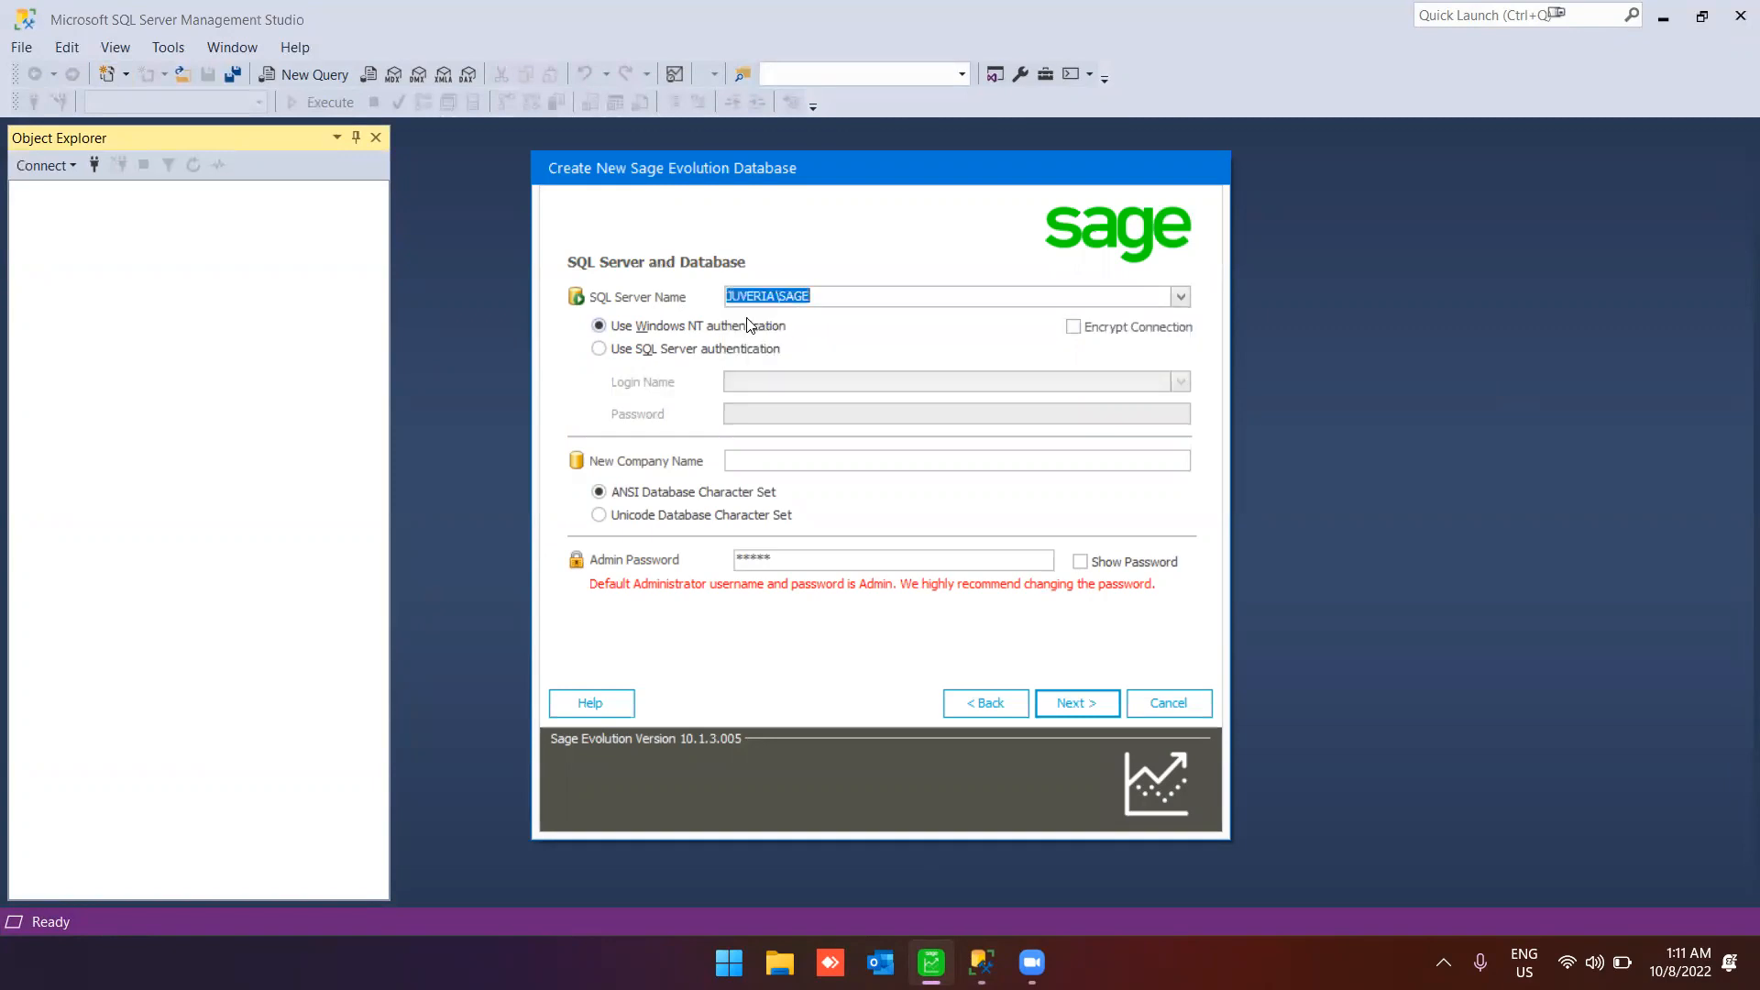
Step: Use SQL Server authentication for the new database with login name sa and enter the SQL login password
{"action": "left_click", "coordinate": [716, 355]}
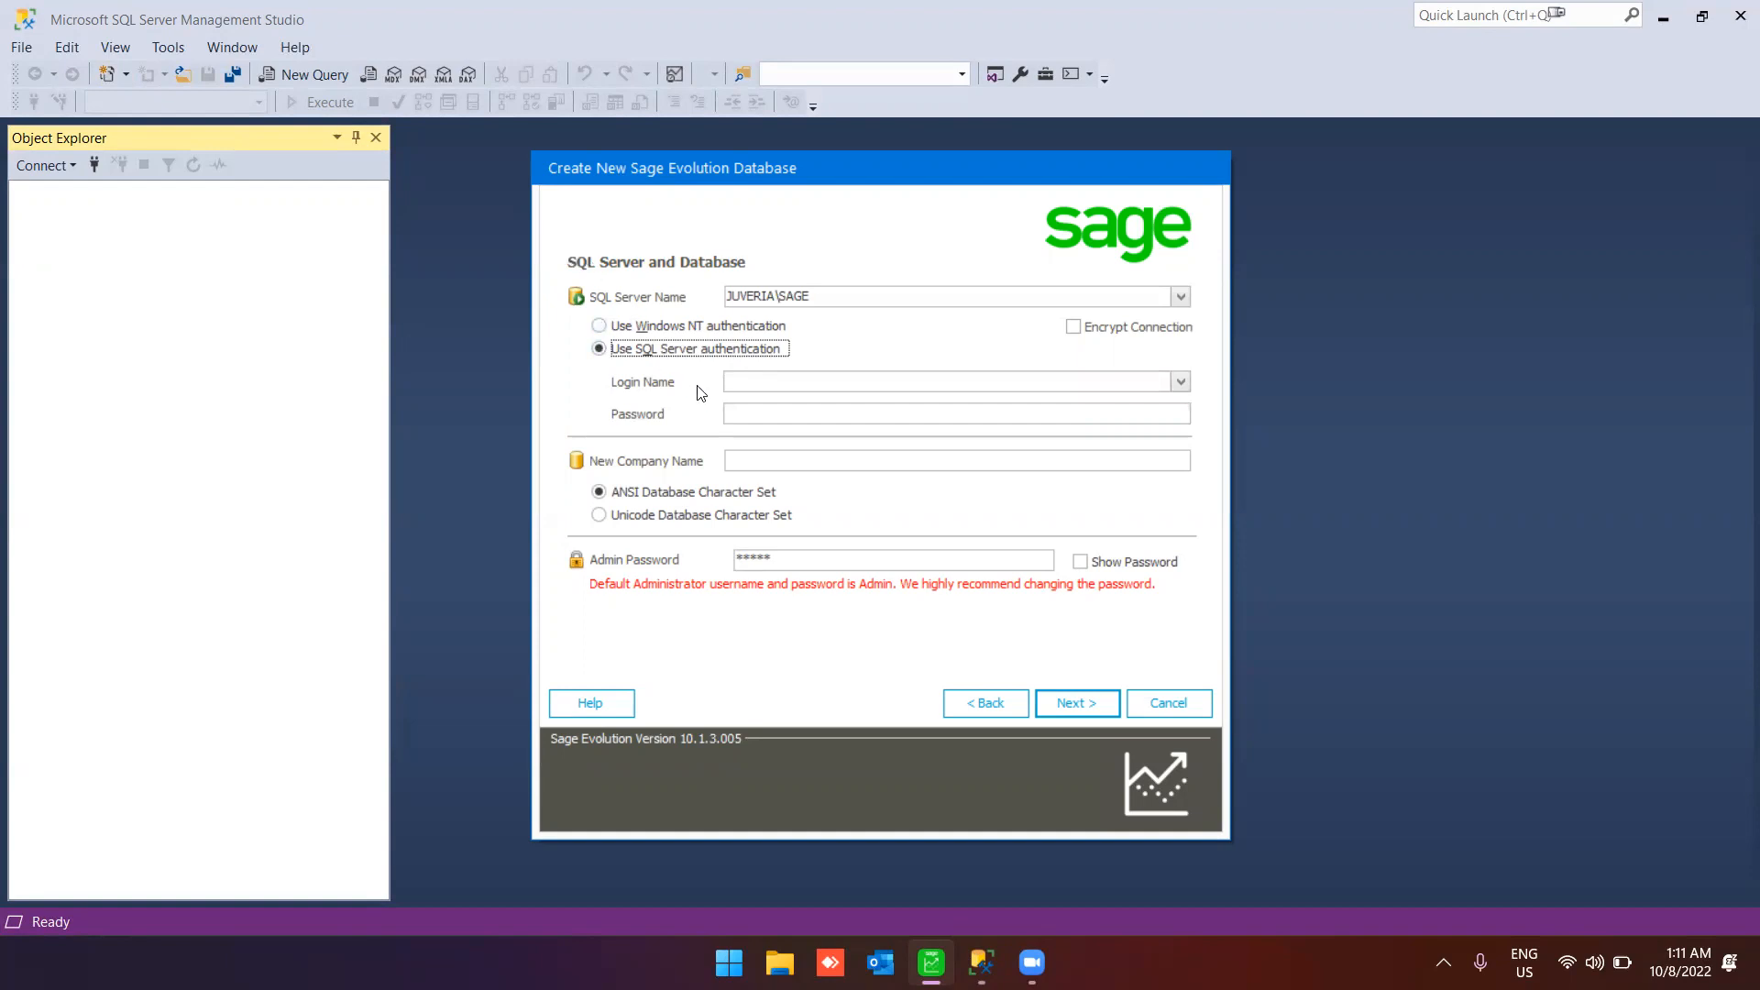
{"action": "left_click", "coordinate": [731, 382]}
{"action": "type", "text": "sa"}
{"action": "key", "text": "Tab"}
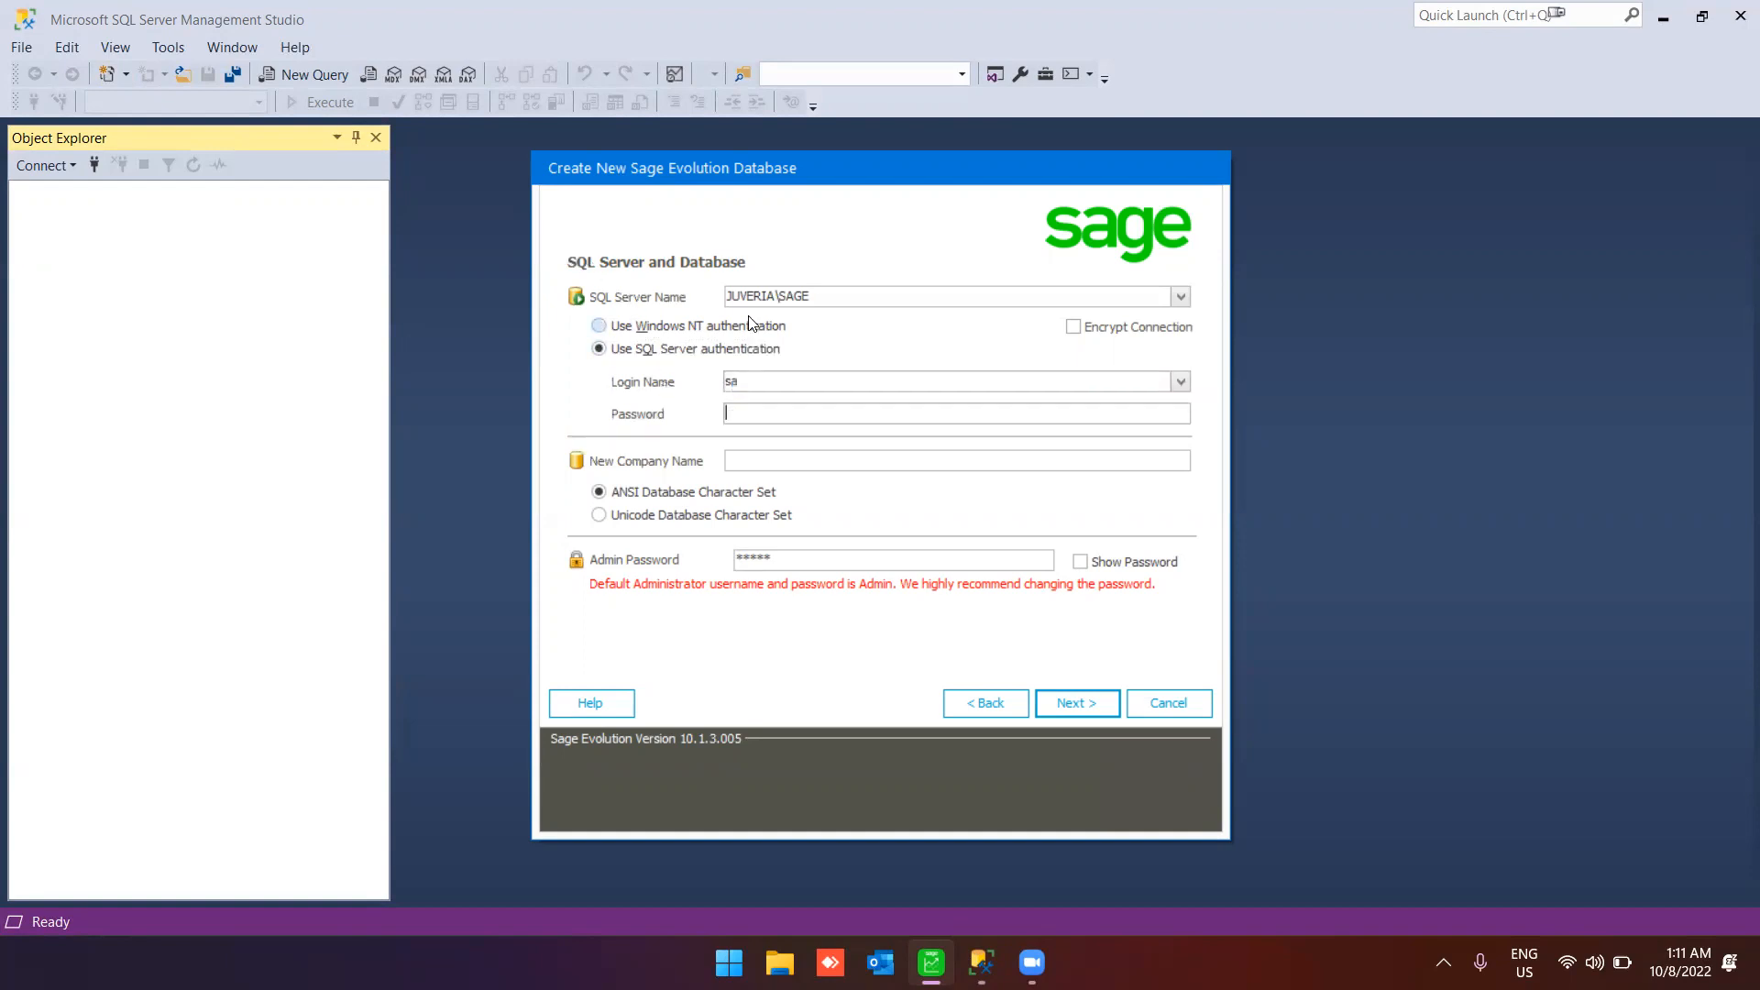
{"action": "type", "text": "*********"}
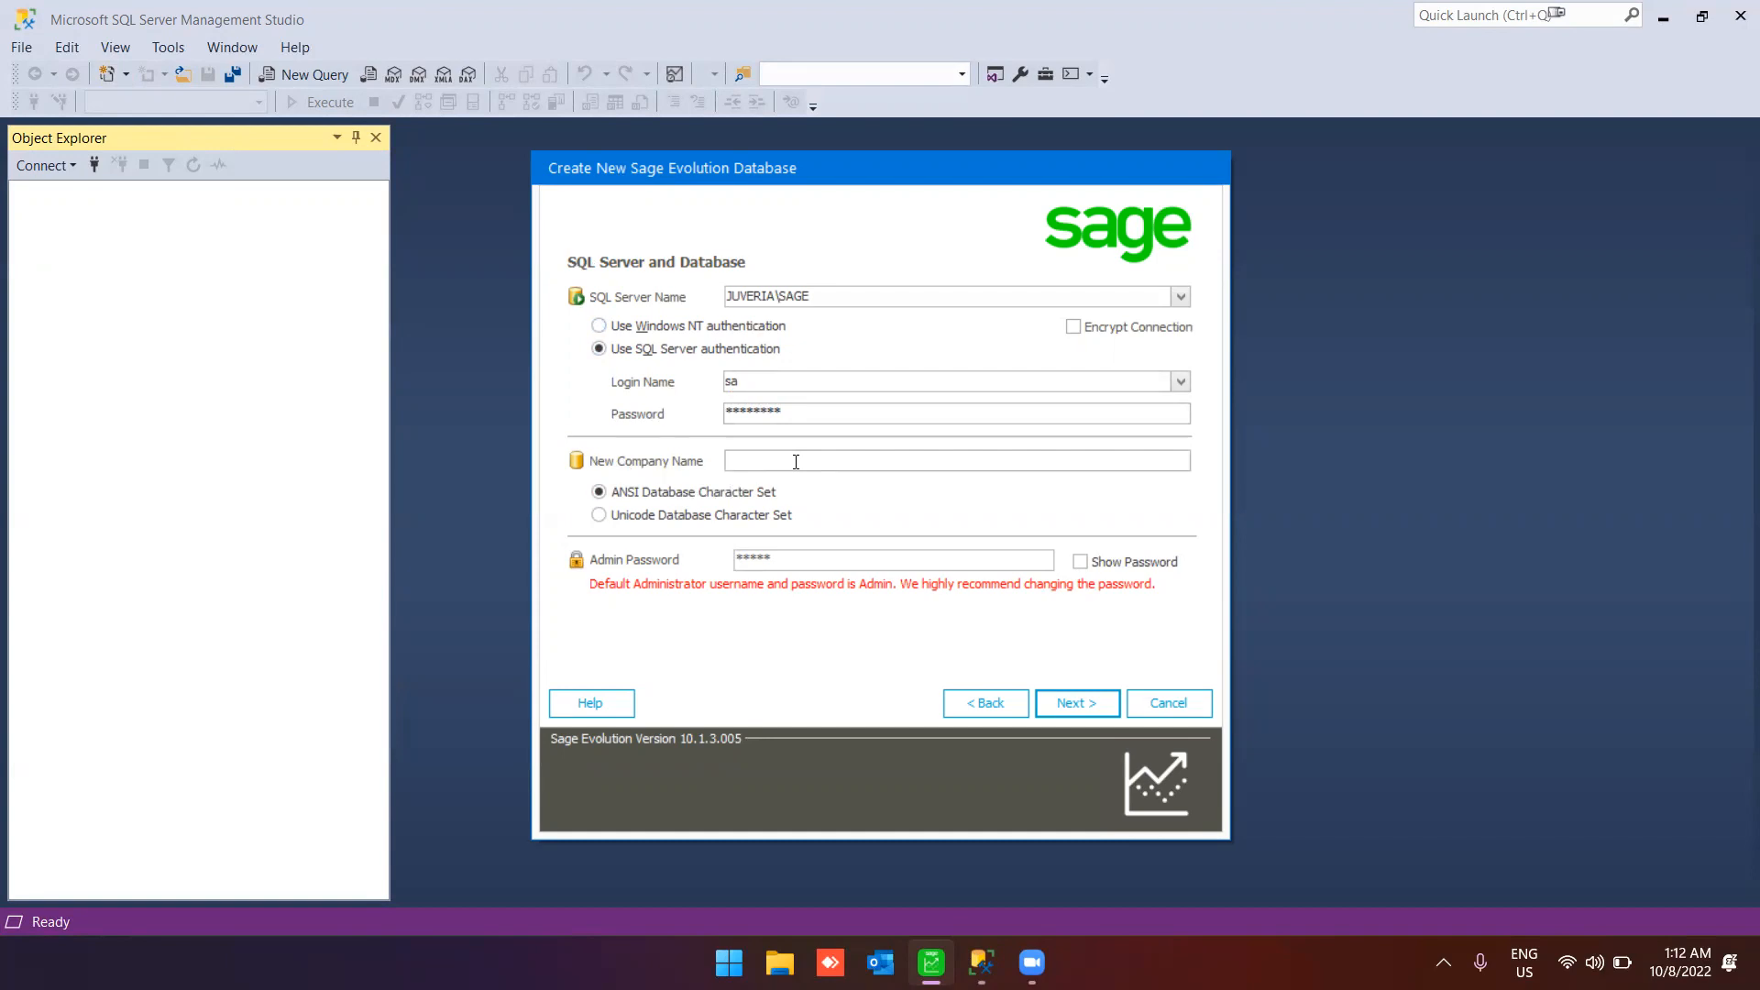
Step: Enter Company ABC as the new company name and try to continue with database creation
{"action": "type", "text": "Comapn"}
{"action": "key", "text": "BackSpace"}
{"action": "key", "text": "BackSpace"}
{"action": "key", "text": "BackSpace"}
{"action": "type", "text": "pany ABC"}
{"action": "left_click", "coordinate": [1086, 696]}
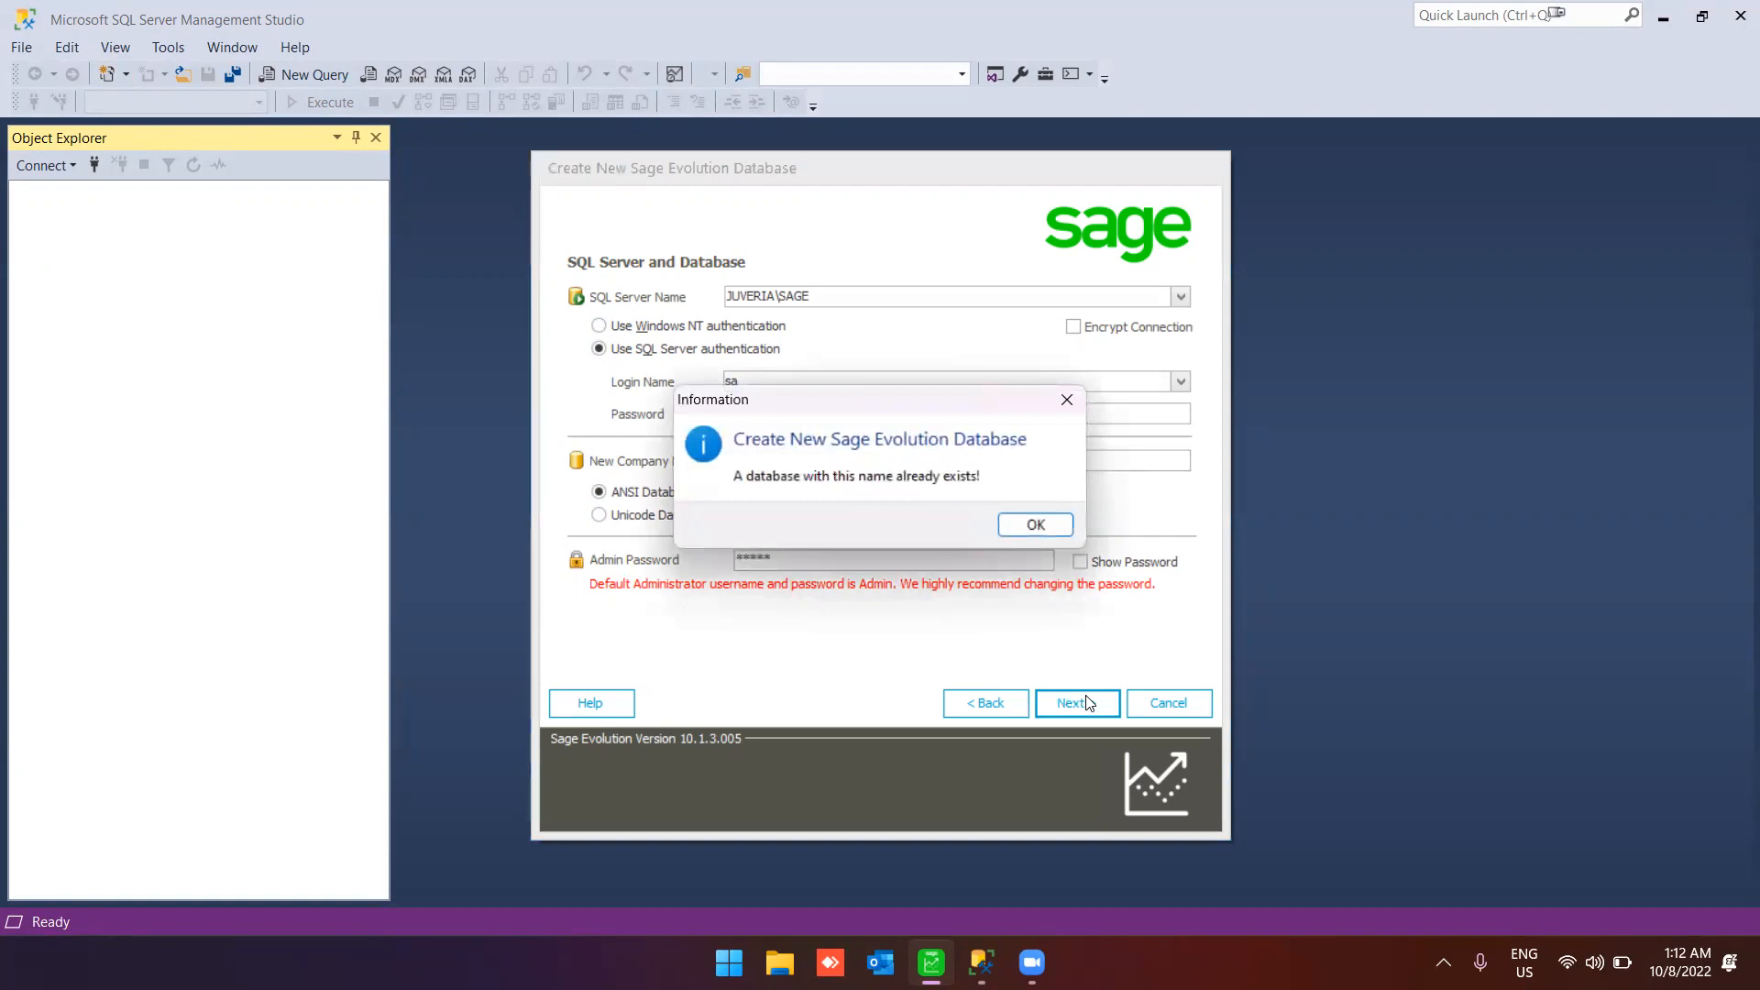
{"action": "left_click", "coordinate": [1036, 524]}
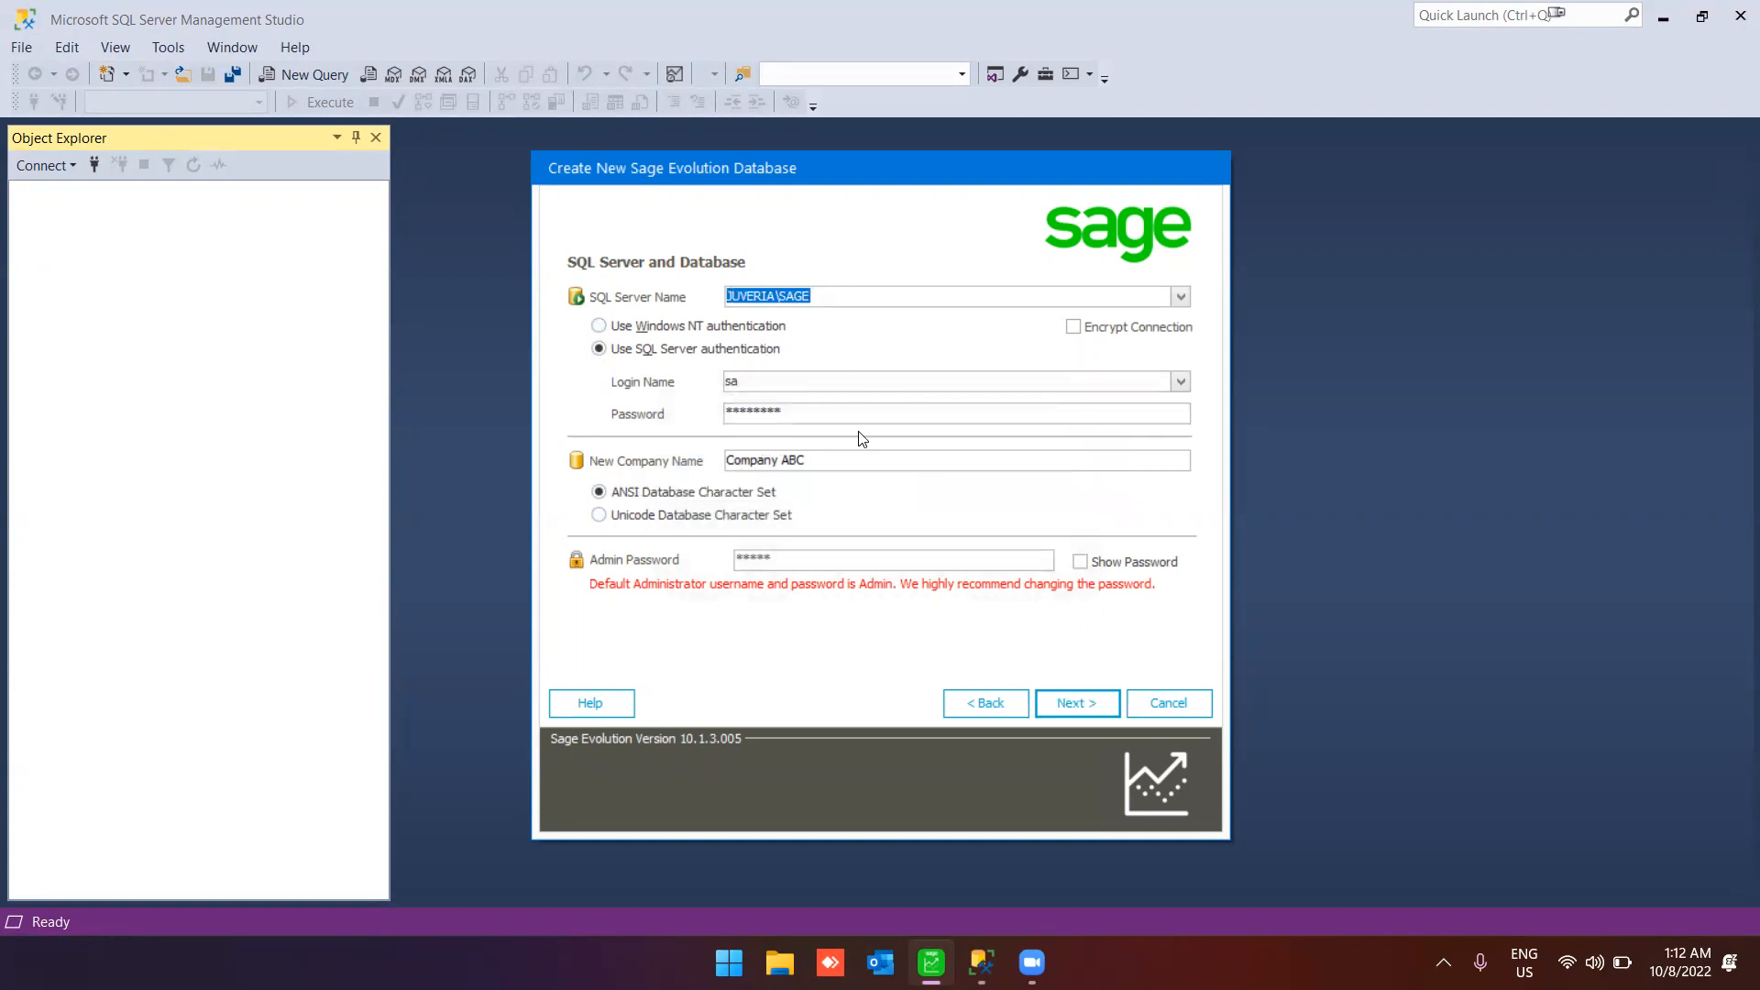
Step: Change the new company name to Company XYZ and continue to the common database settings
{"action": "left_click", "coordinate": [821, 459]}
{"action": "key", "text": "BackSpace"}
{"action": "key", "text": "BackSpace"}
{"action": "key", "text": "BackSpace"}
{"action": "type", "text": "XYZ"}
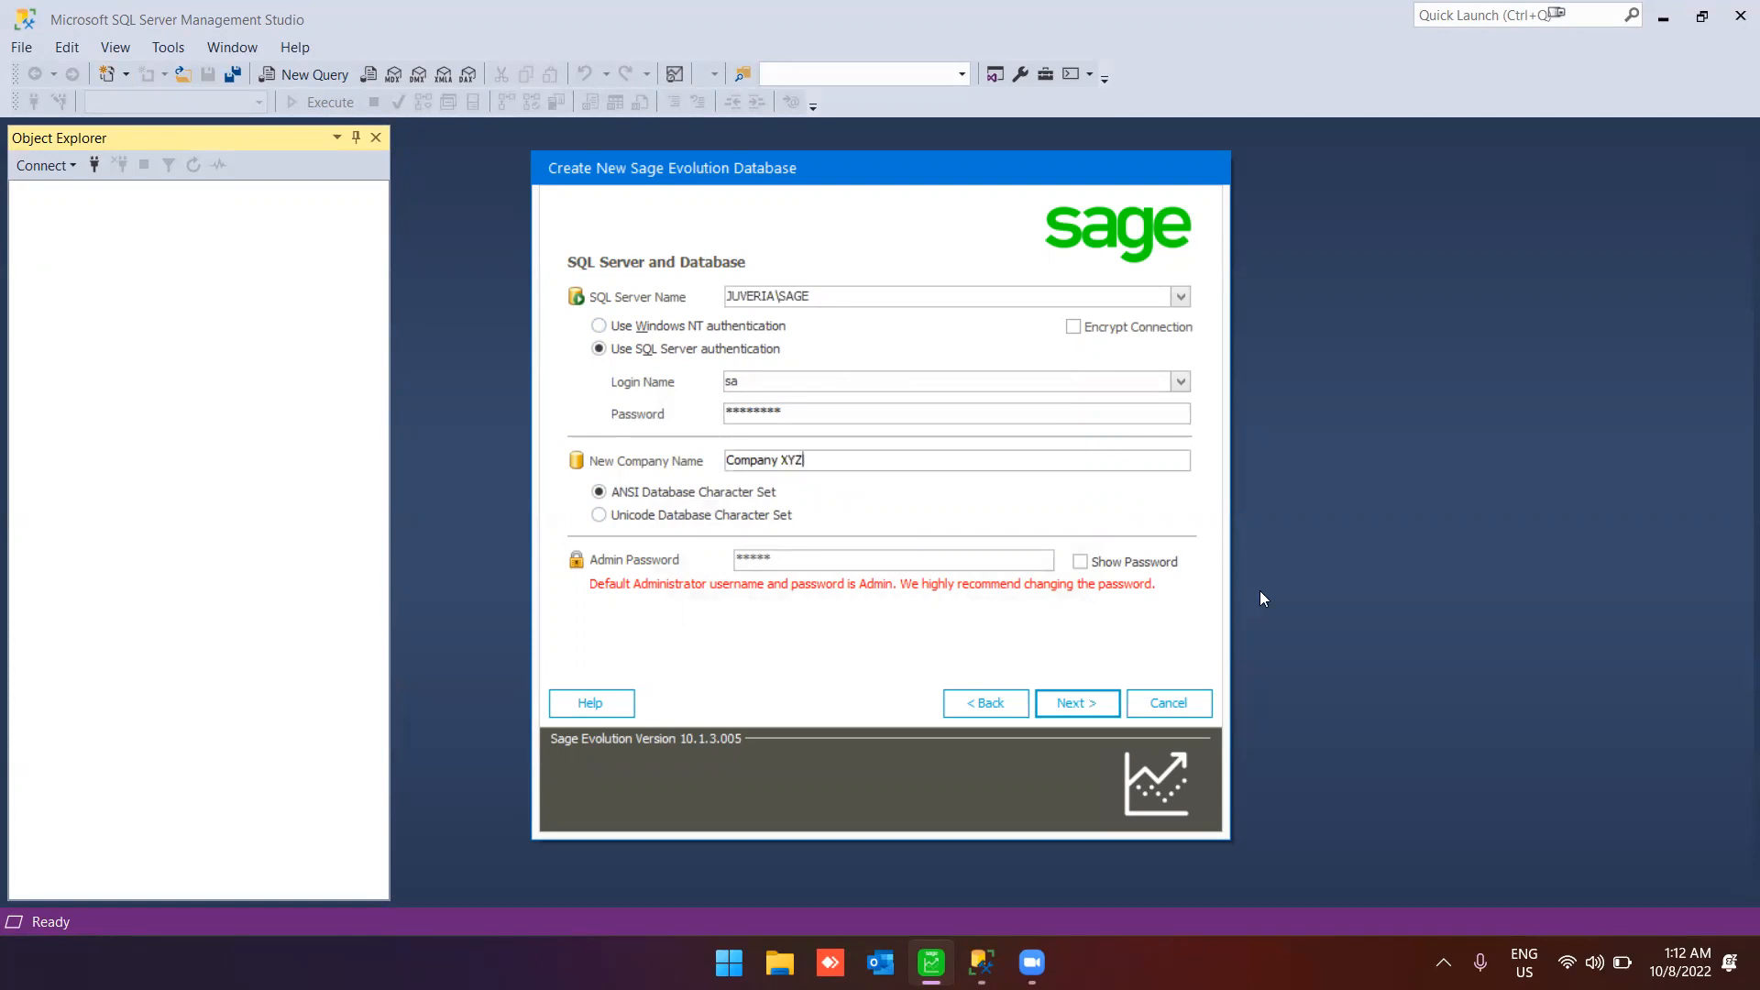
{"action": "left_click", "coordinate": [1108, 709]}
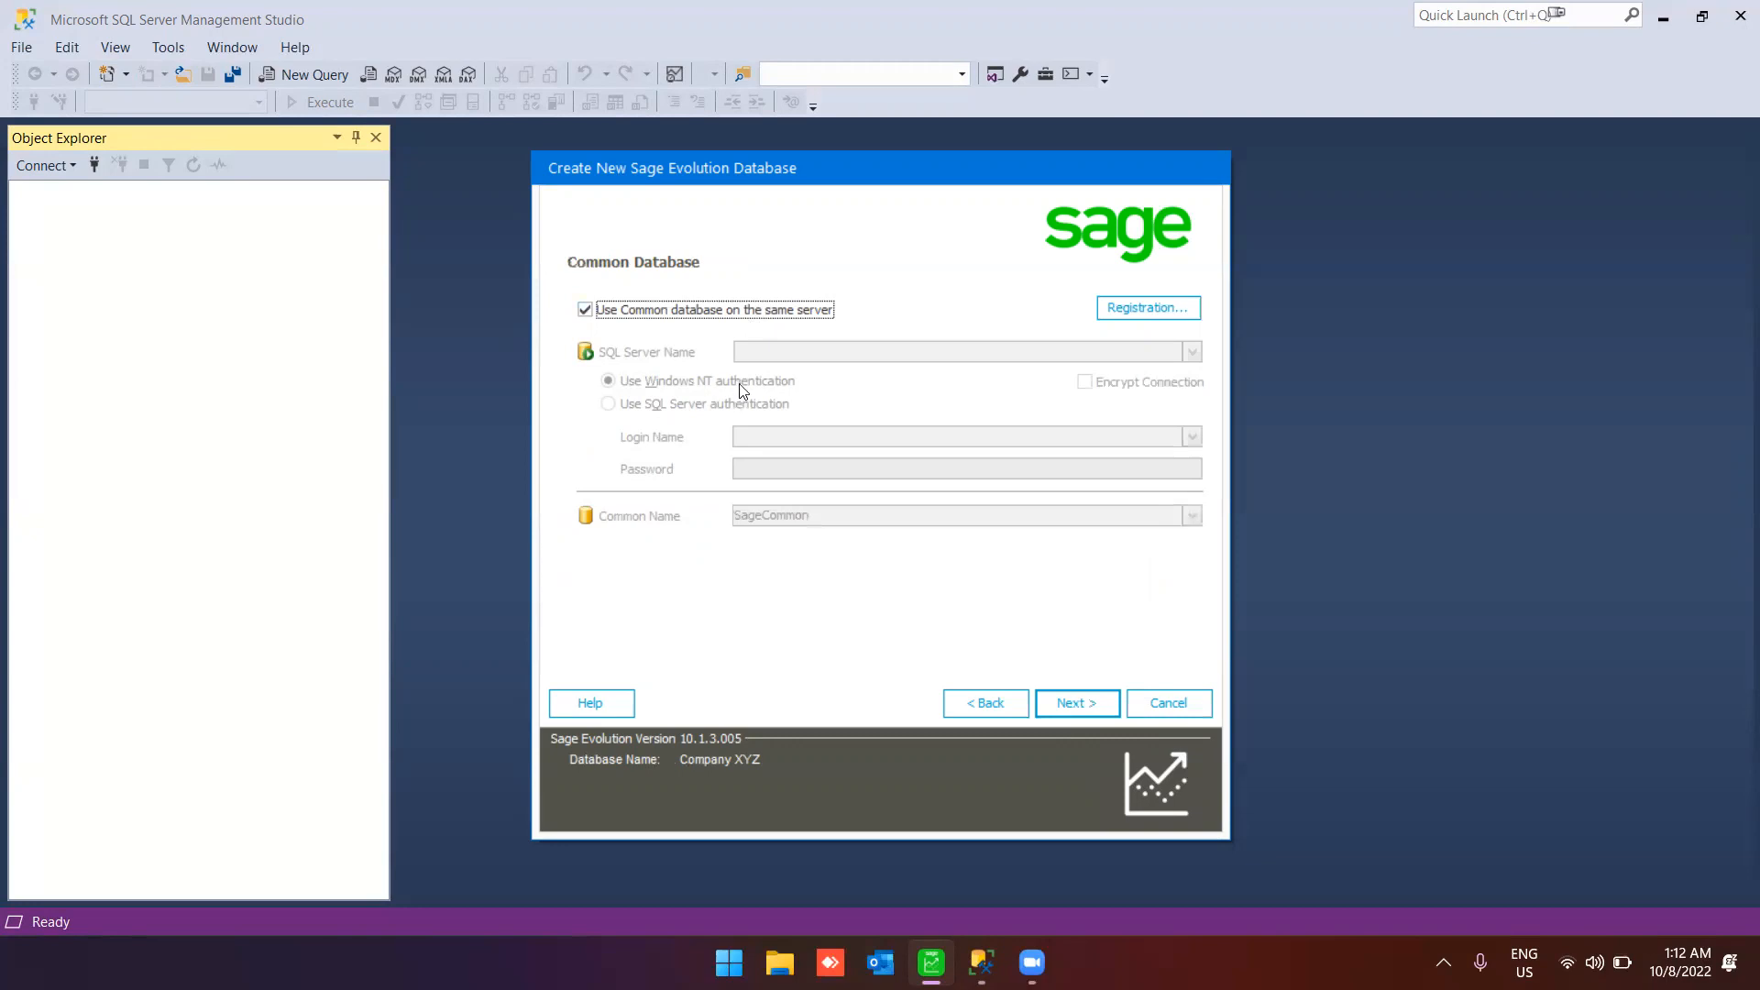
Step: Turn off using the common database on the same server and specify the same SAGE instance as its SQL server
{"action": "left_click", "coordinate": [733, 318]}
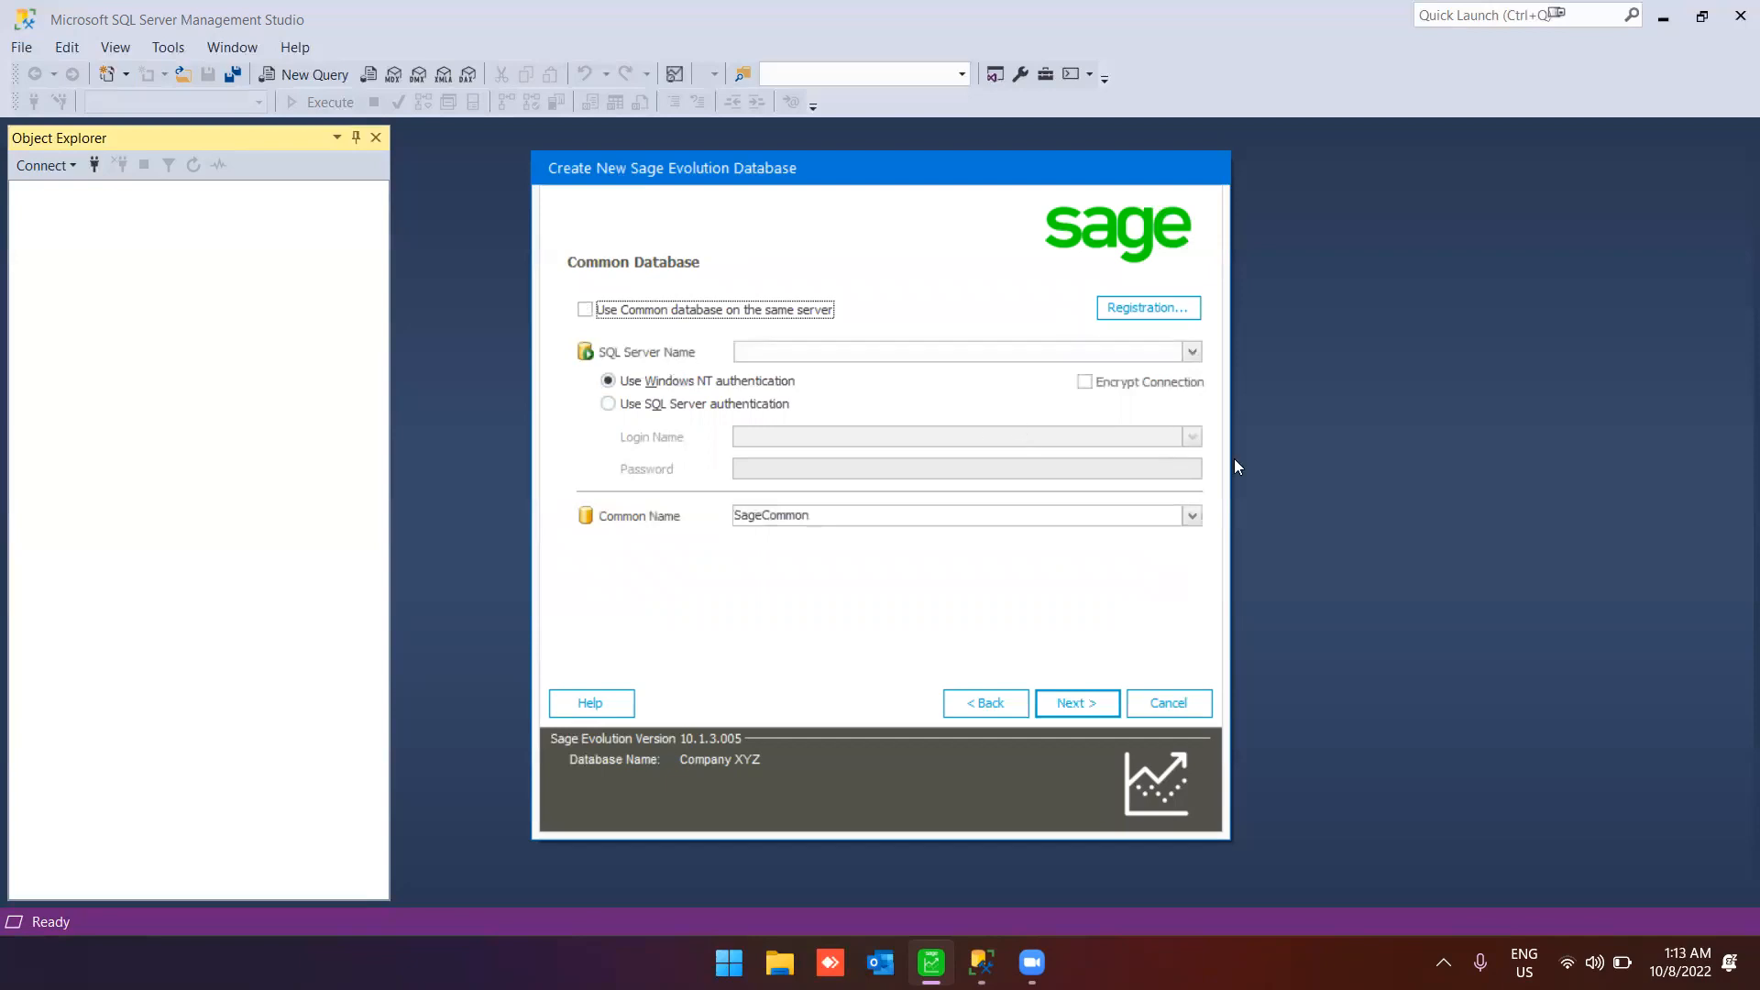
{"action": "left_click", "coordinate": [1020, 351]}
{"action": "key", "text": "ctrl+v"}
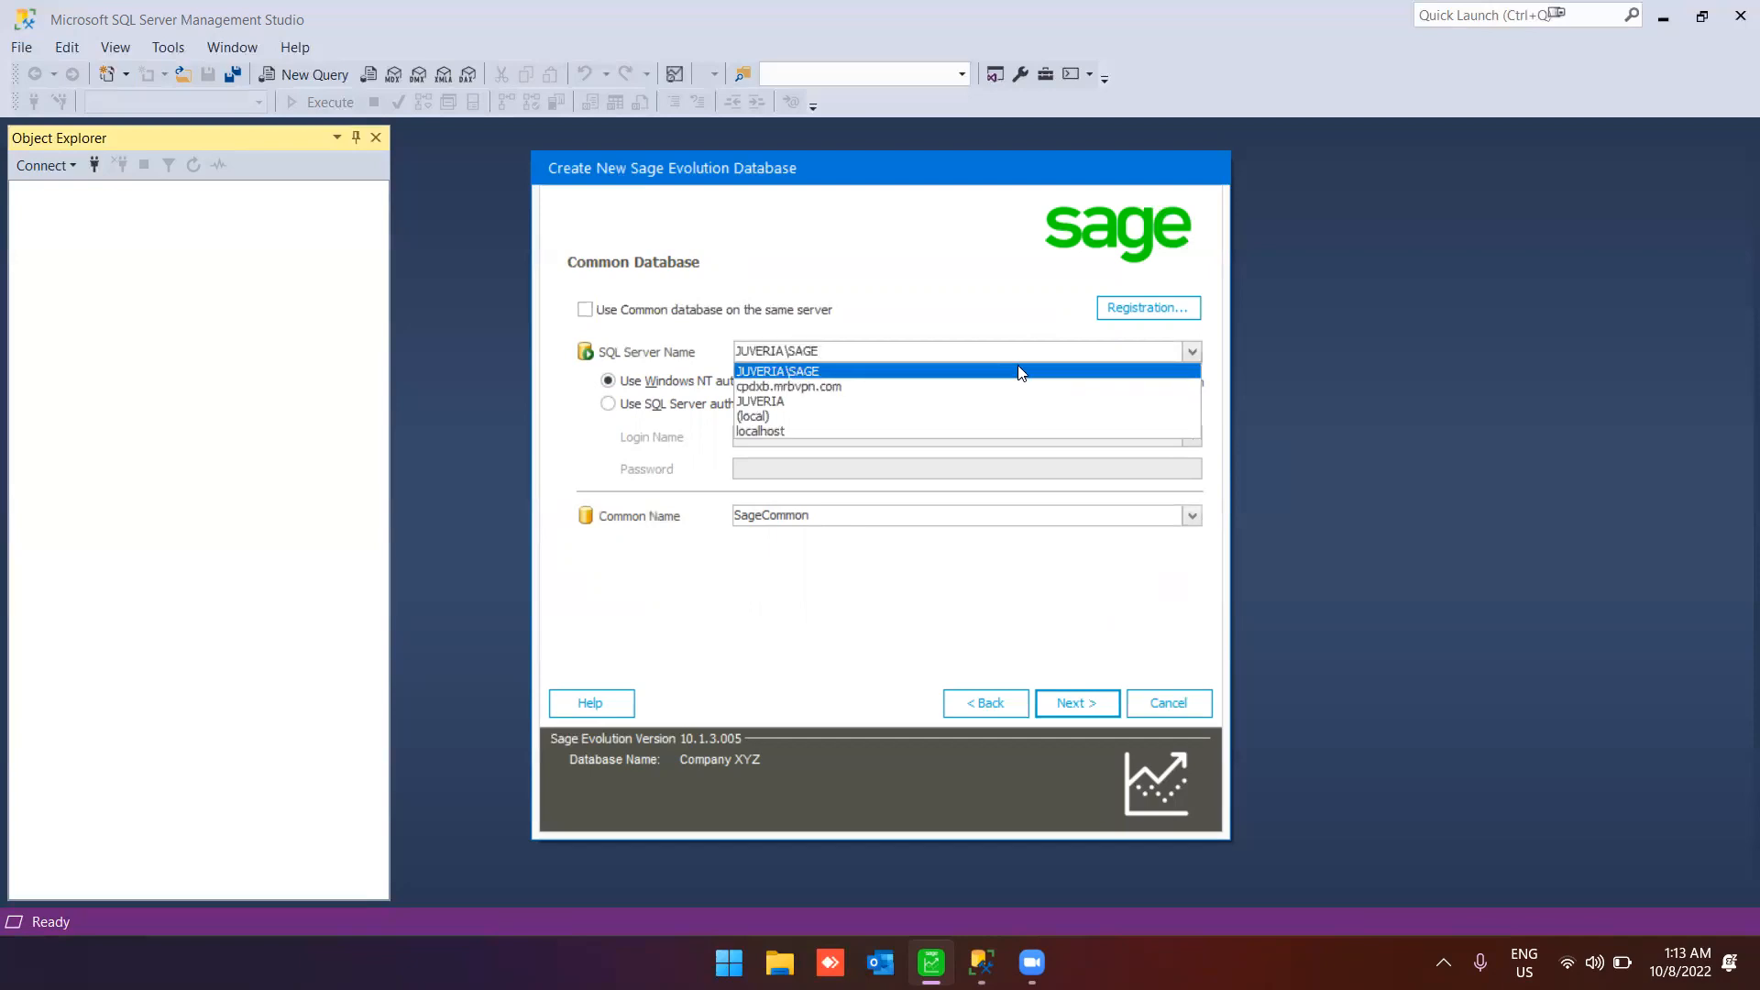
{"action": "left_click", "coordinate": [1020, 372]}
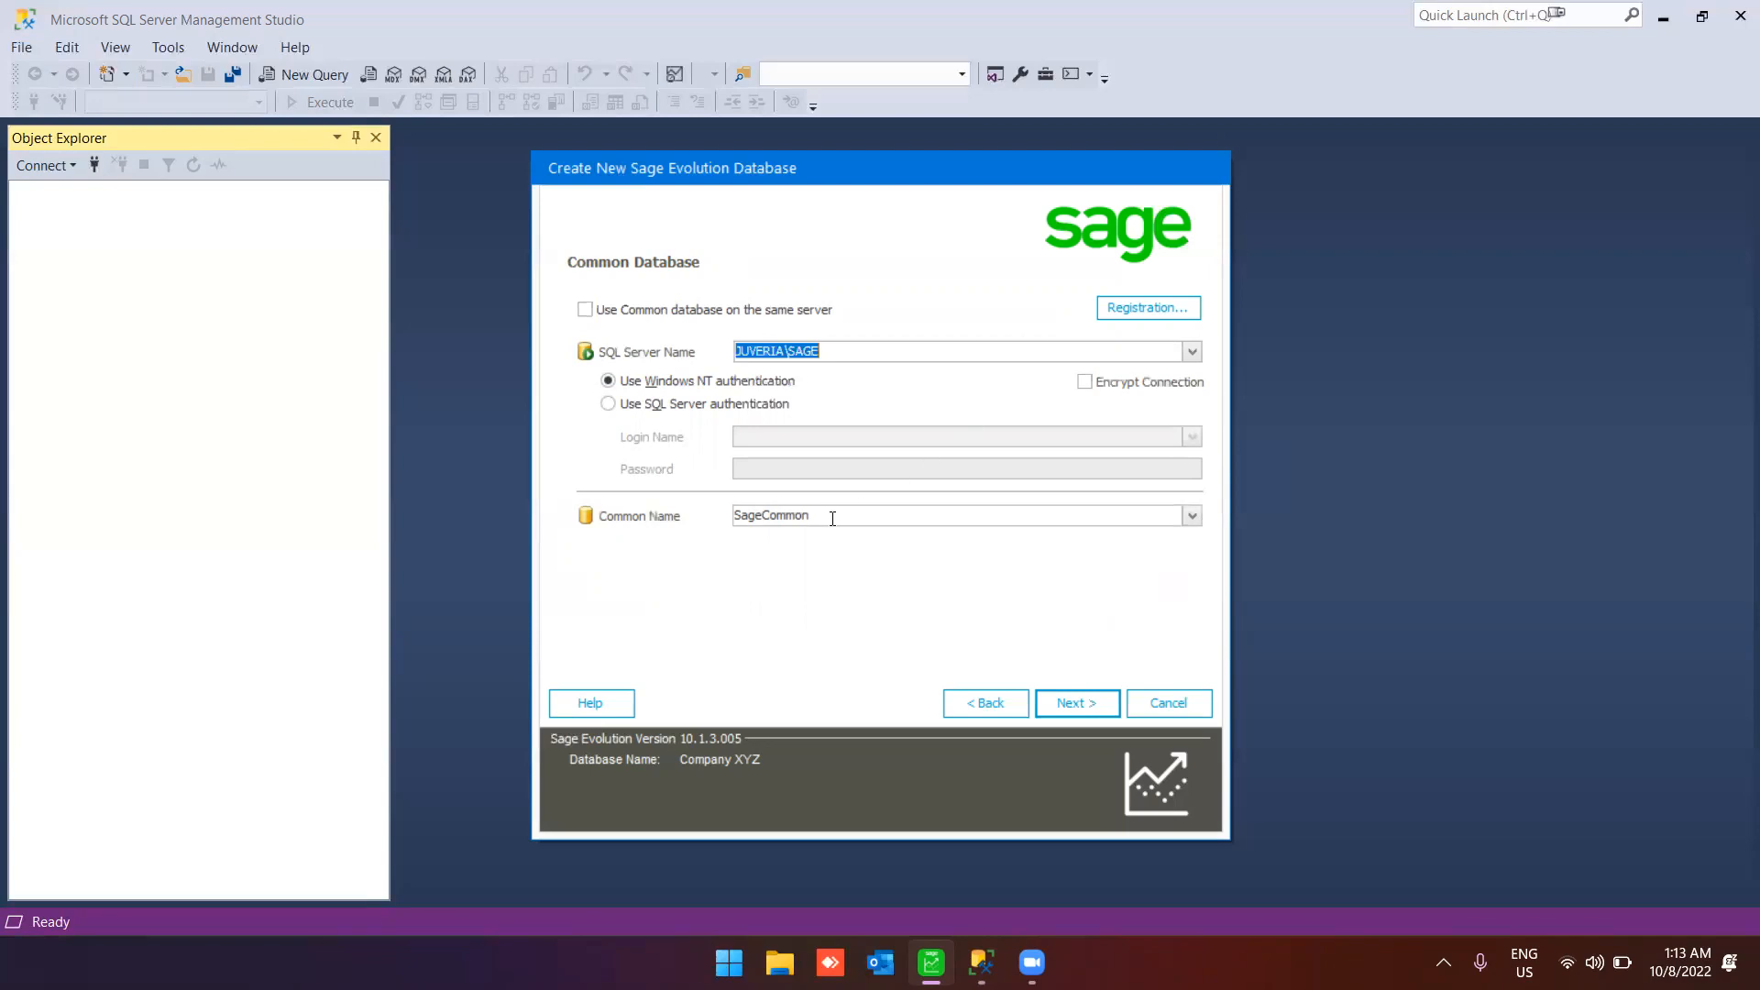
Step: Set the common database to SQL Server authentication with login name sa and its password, and continue
{"action": "left_click", "coordinate": [712, 409]}
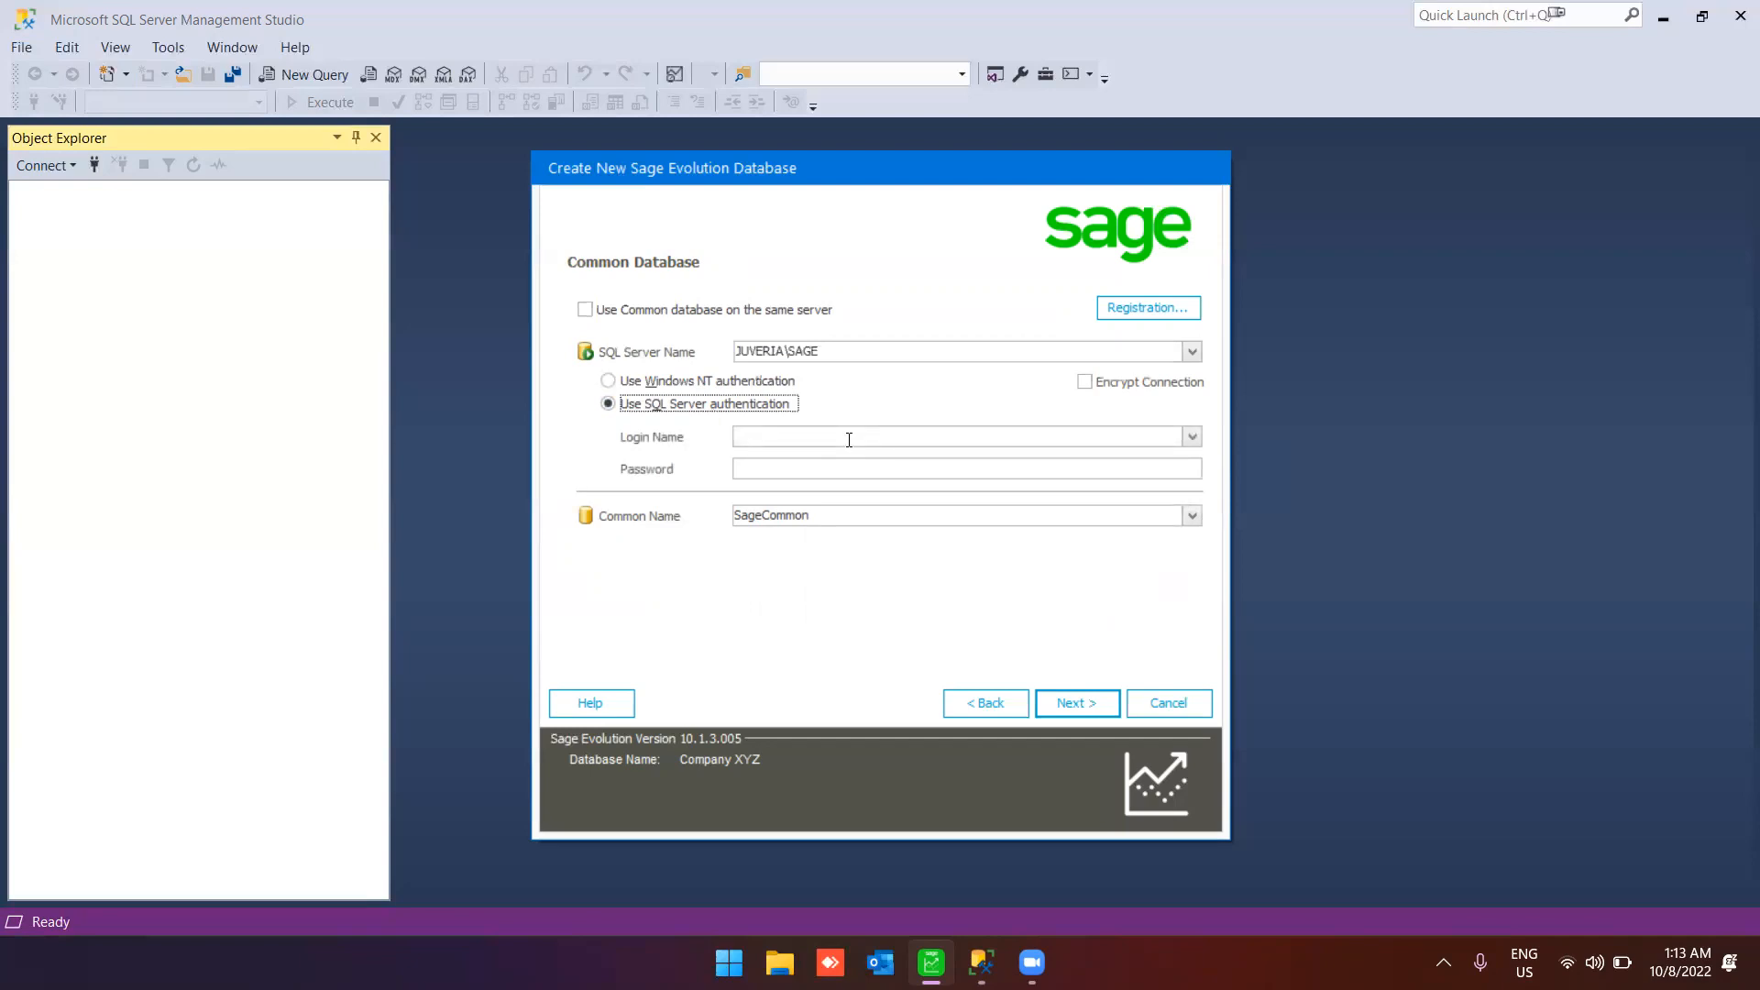
{"action": "left_click", "coordinate": [849, 439]}
{"action": "type", "text": "sa"}
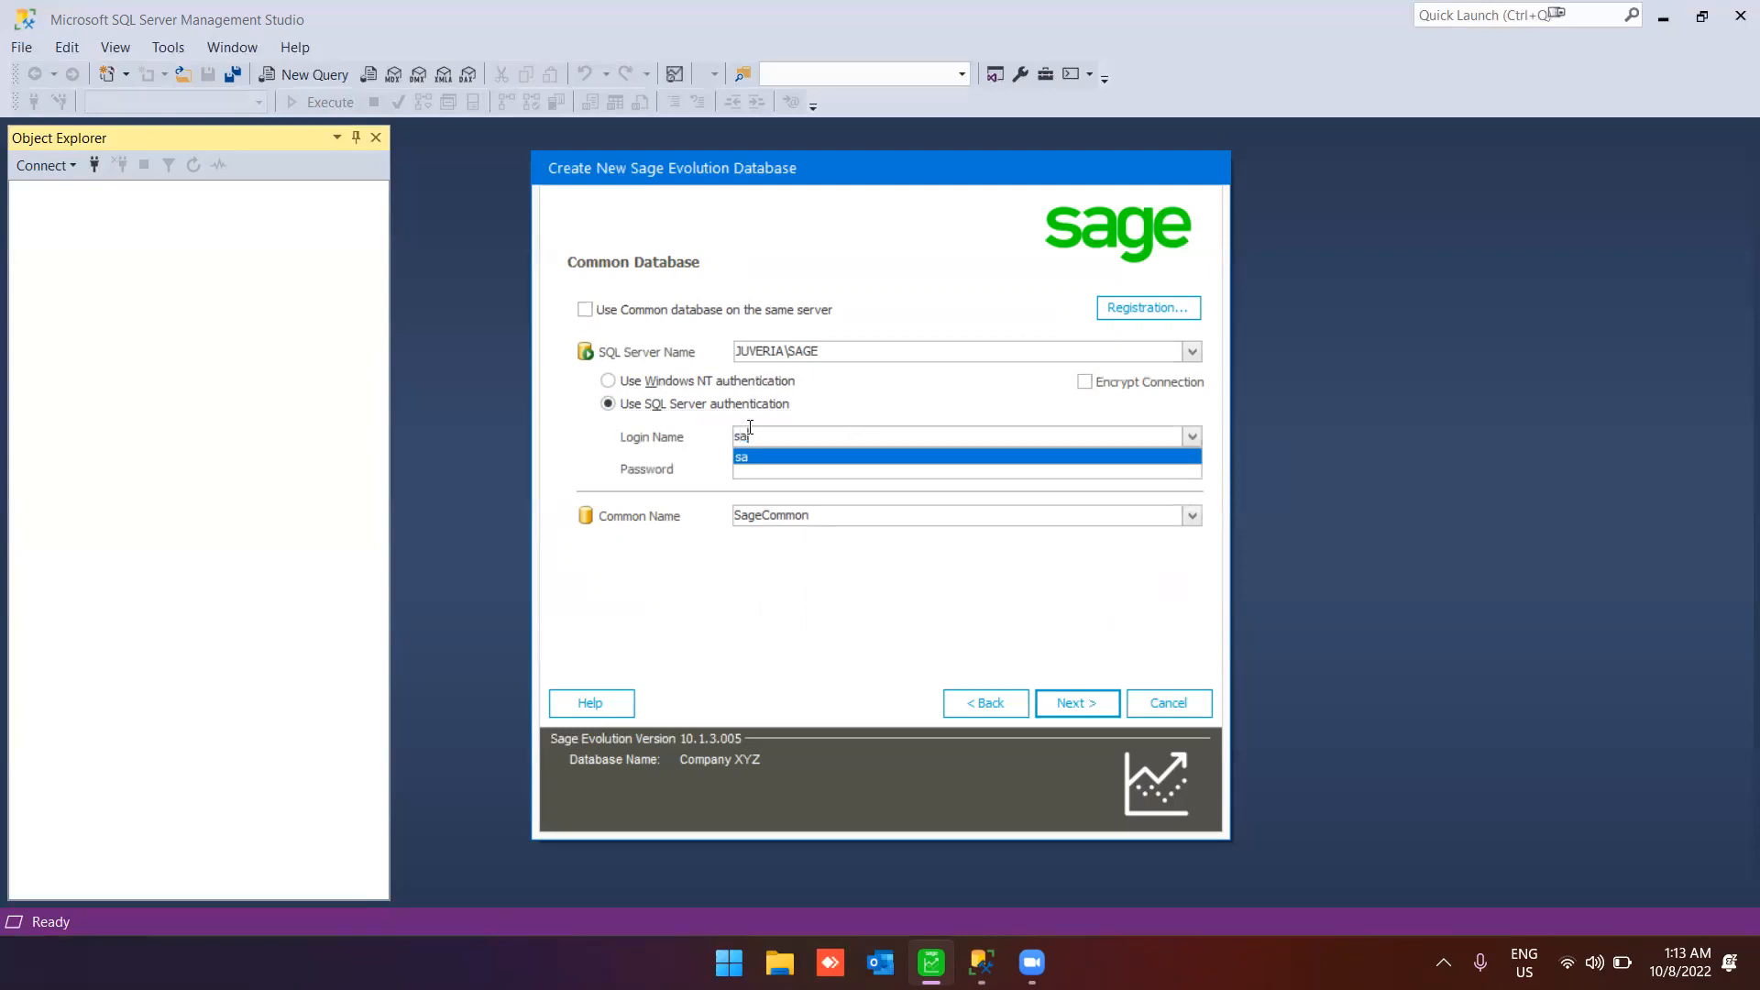
{"action": "key", "text": "Tab"}
{"action": "type", "text": "*******"}
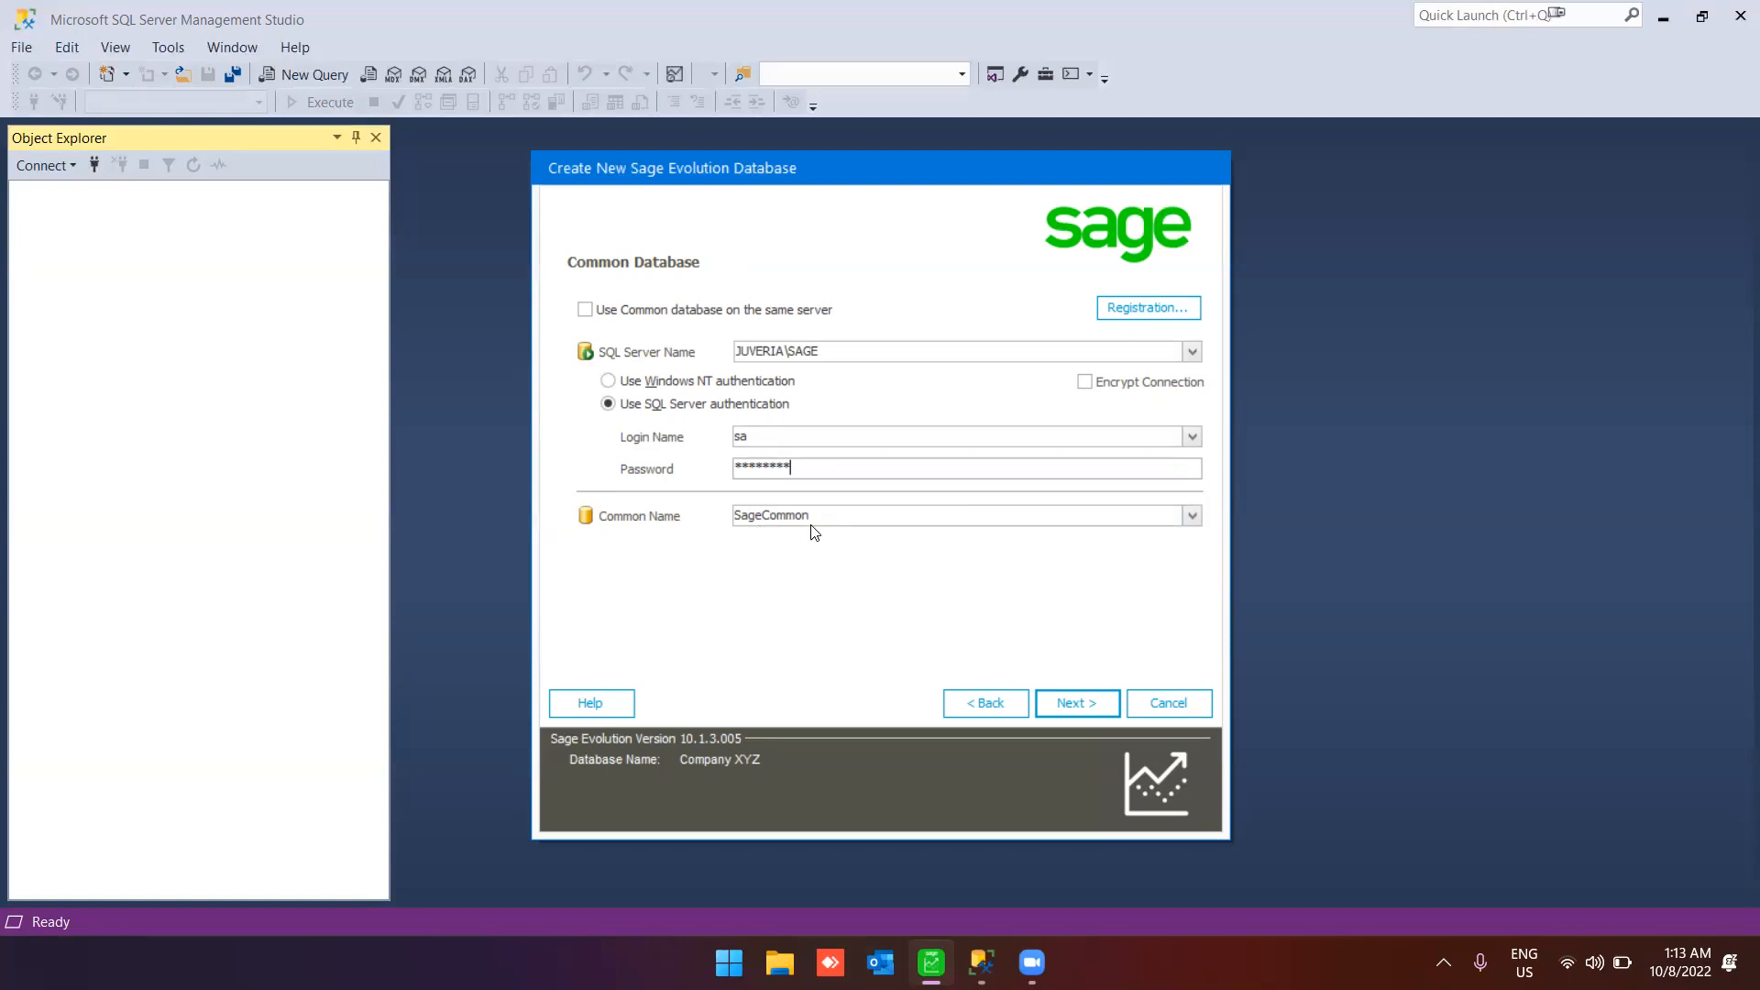
{"action": "left_click", "coordinate": [1052, 704]}
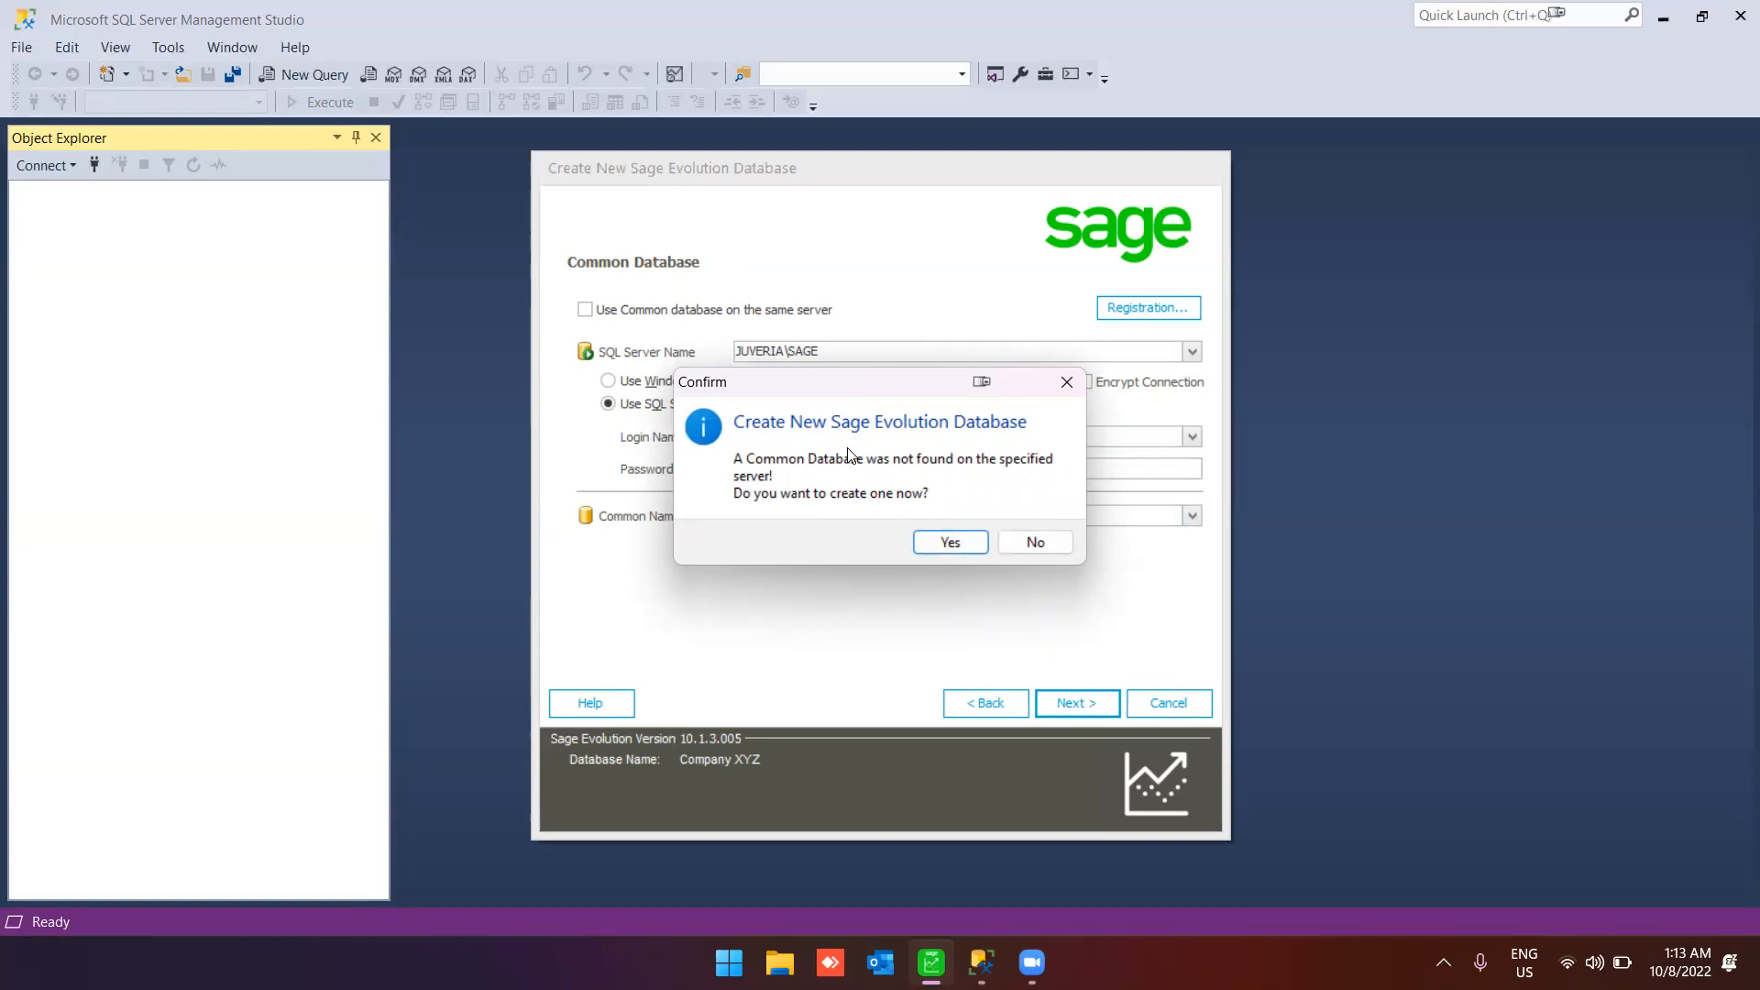
Step: Agree to create the SageCommon database, include the PostCode table in the upgrade, and run the creation
{"action": "left_click", "coordinate": [965, 548]}
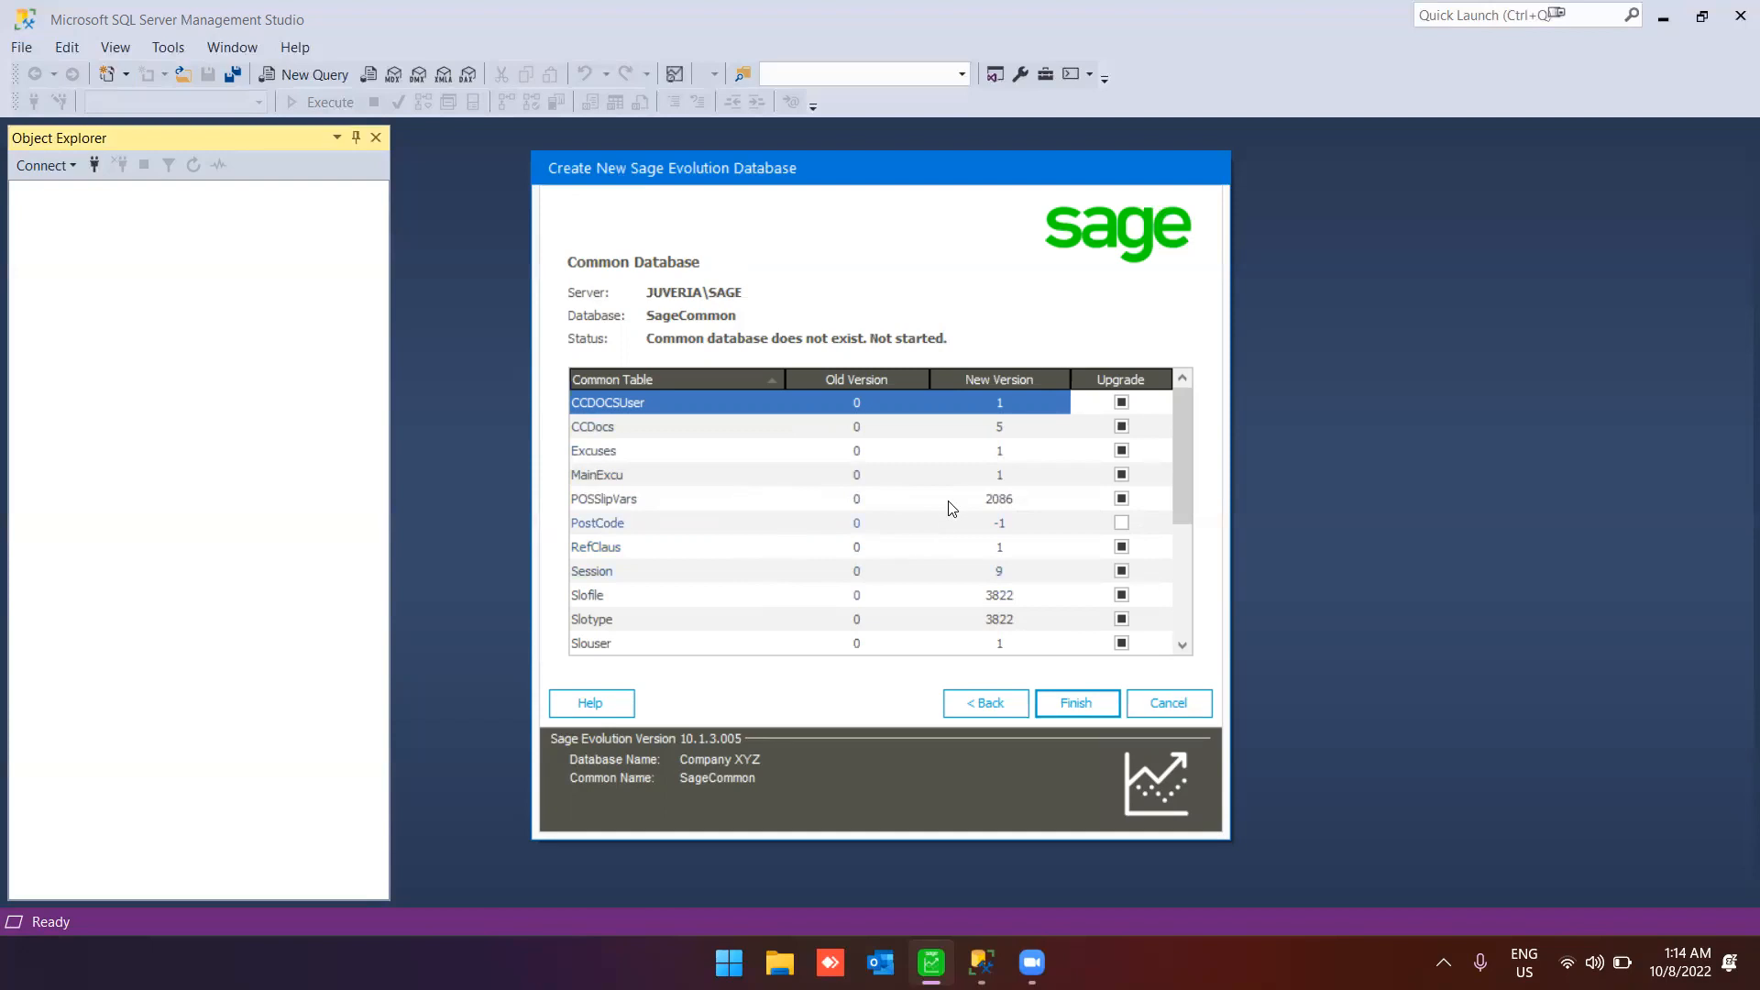
{"action": "scroll", "coordinate": [1183, 512], "scroll_direction": "down", "scroll_amount": 3}
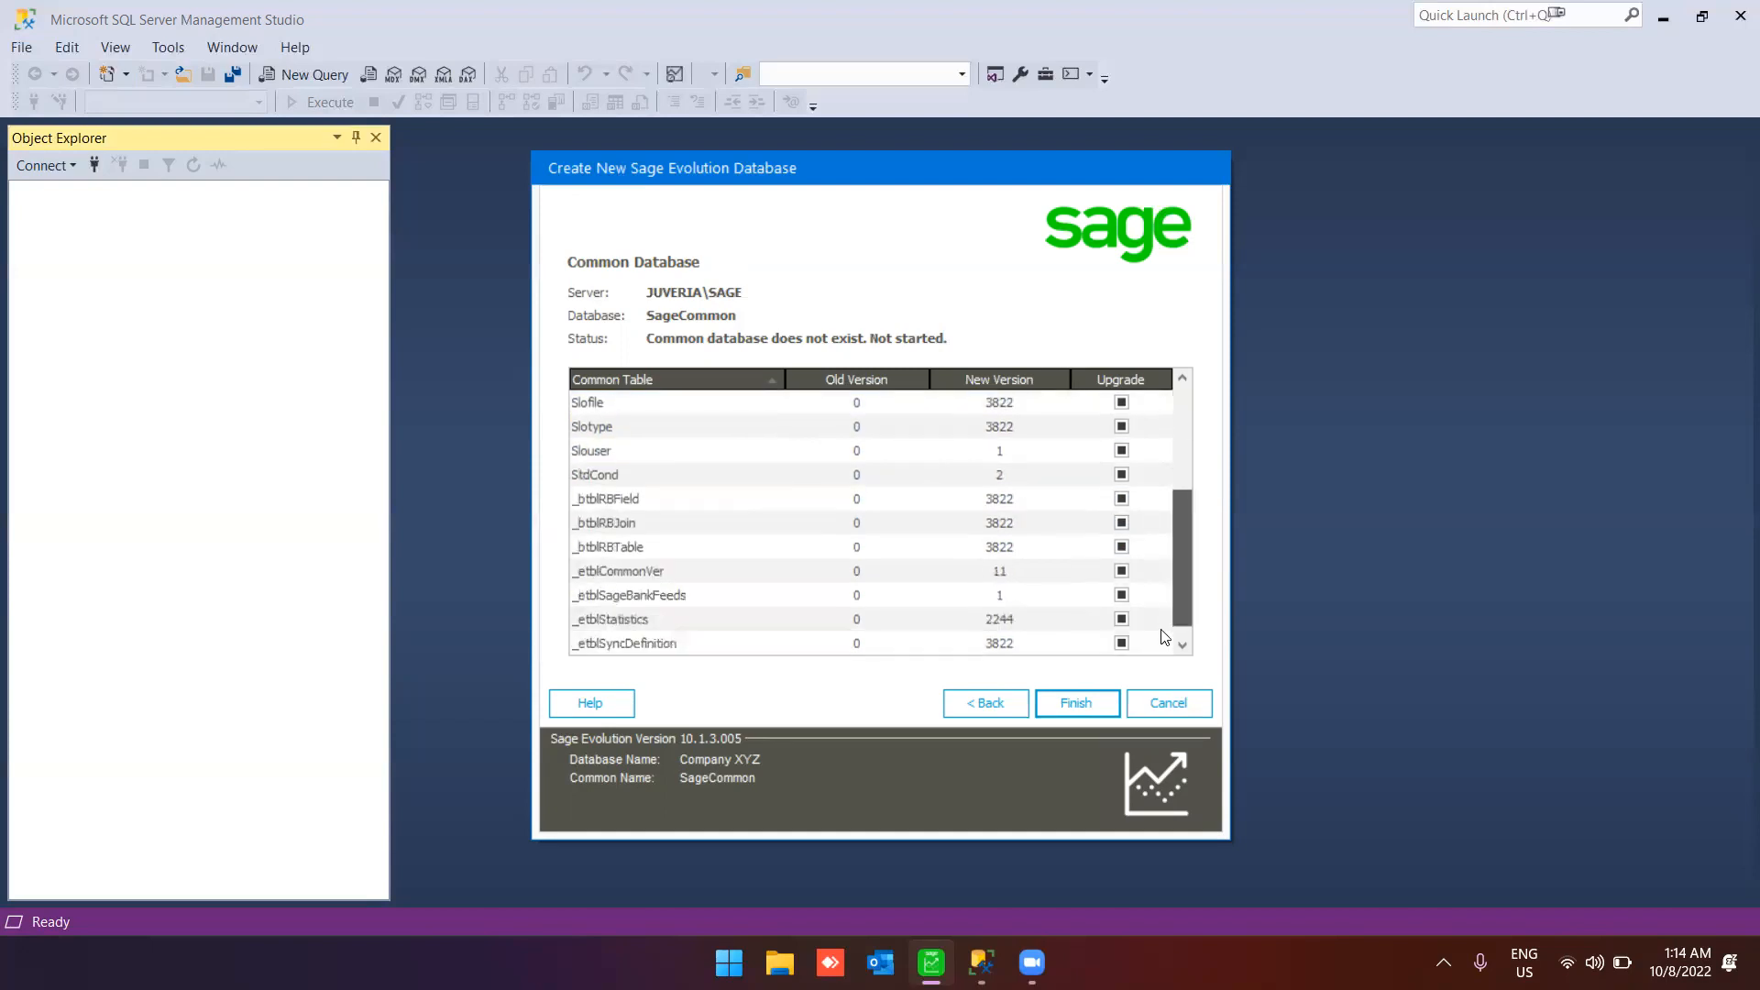
{"action": "scroll", "coordinate": [1151, 483], "scroll_direction": "up", "scroll_amount": 5}
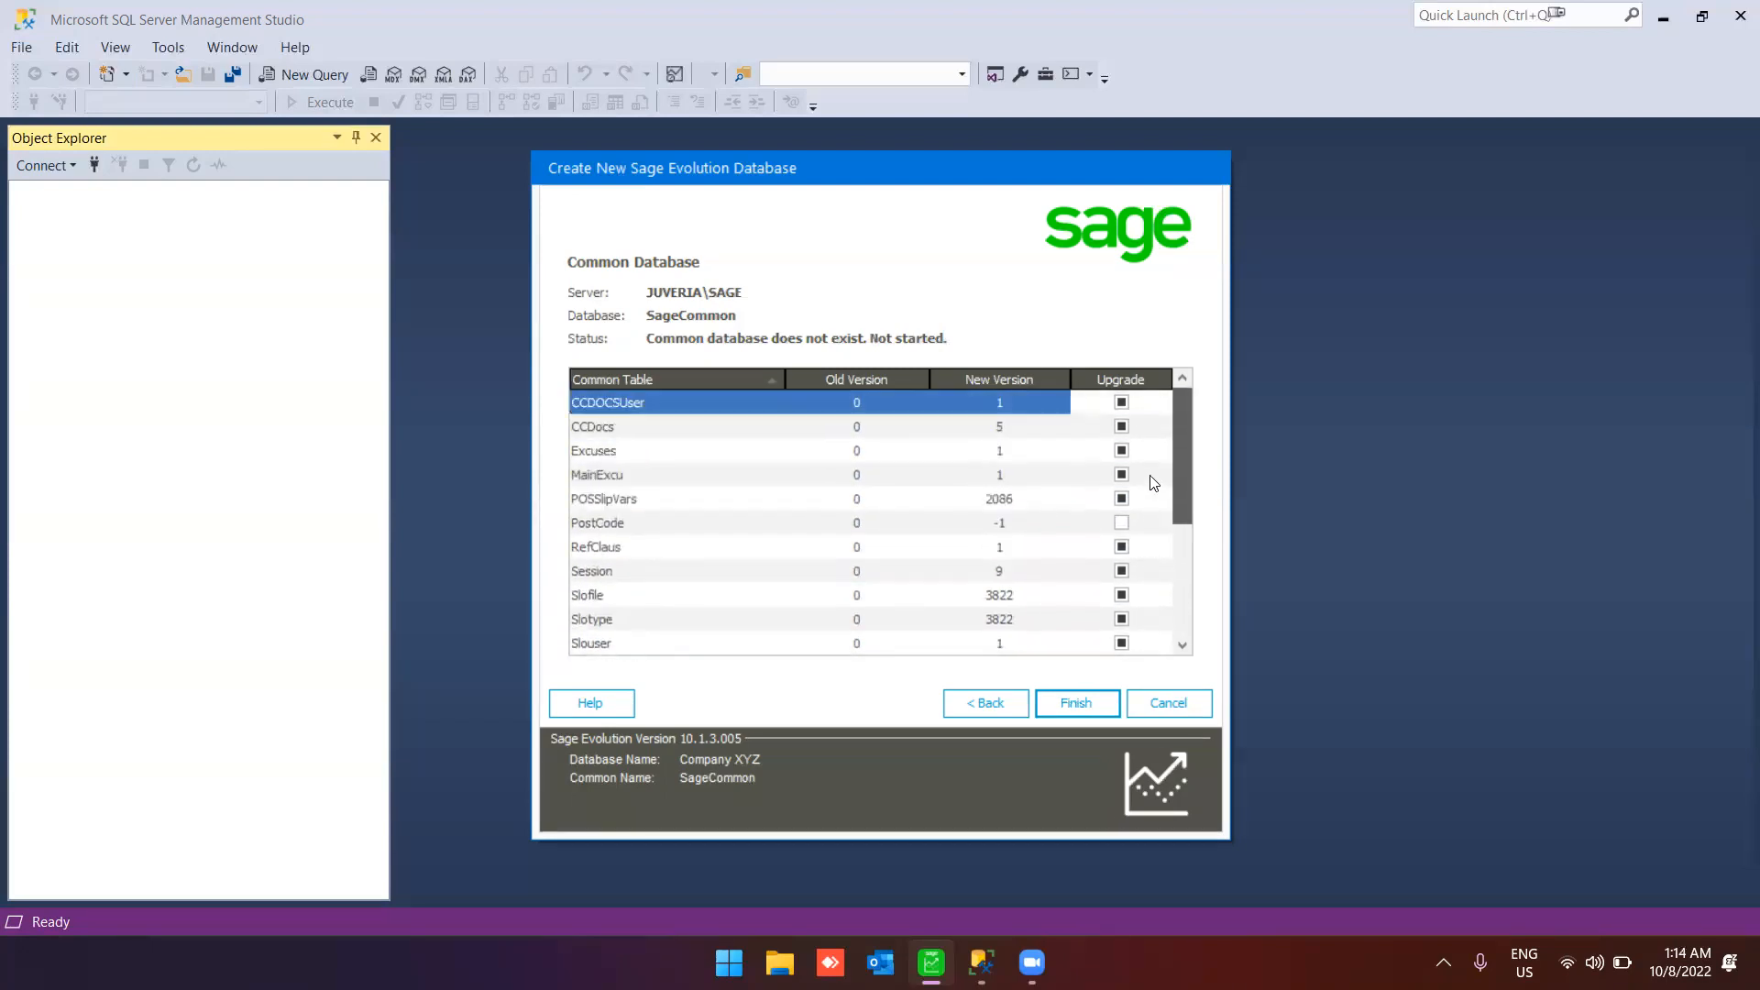
{"action": "left_click", "coordinate": [1120, 523]}
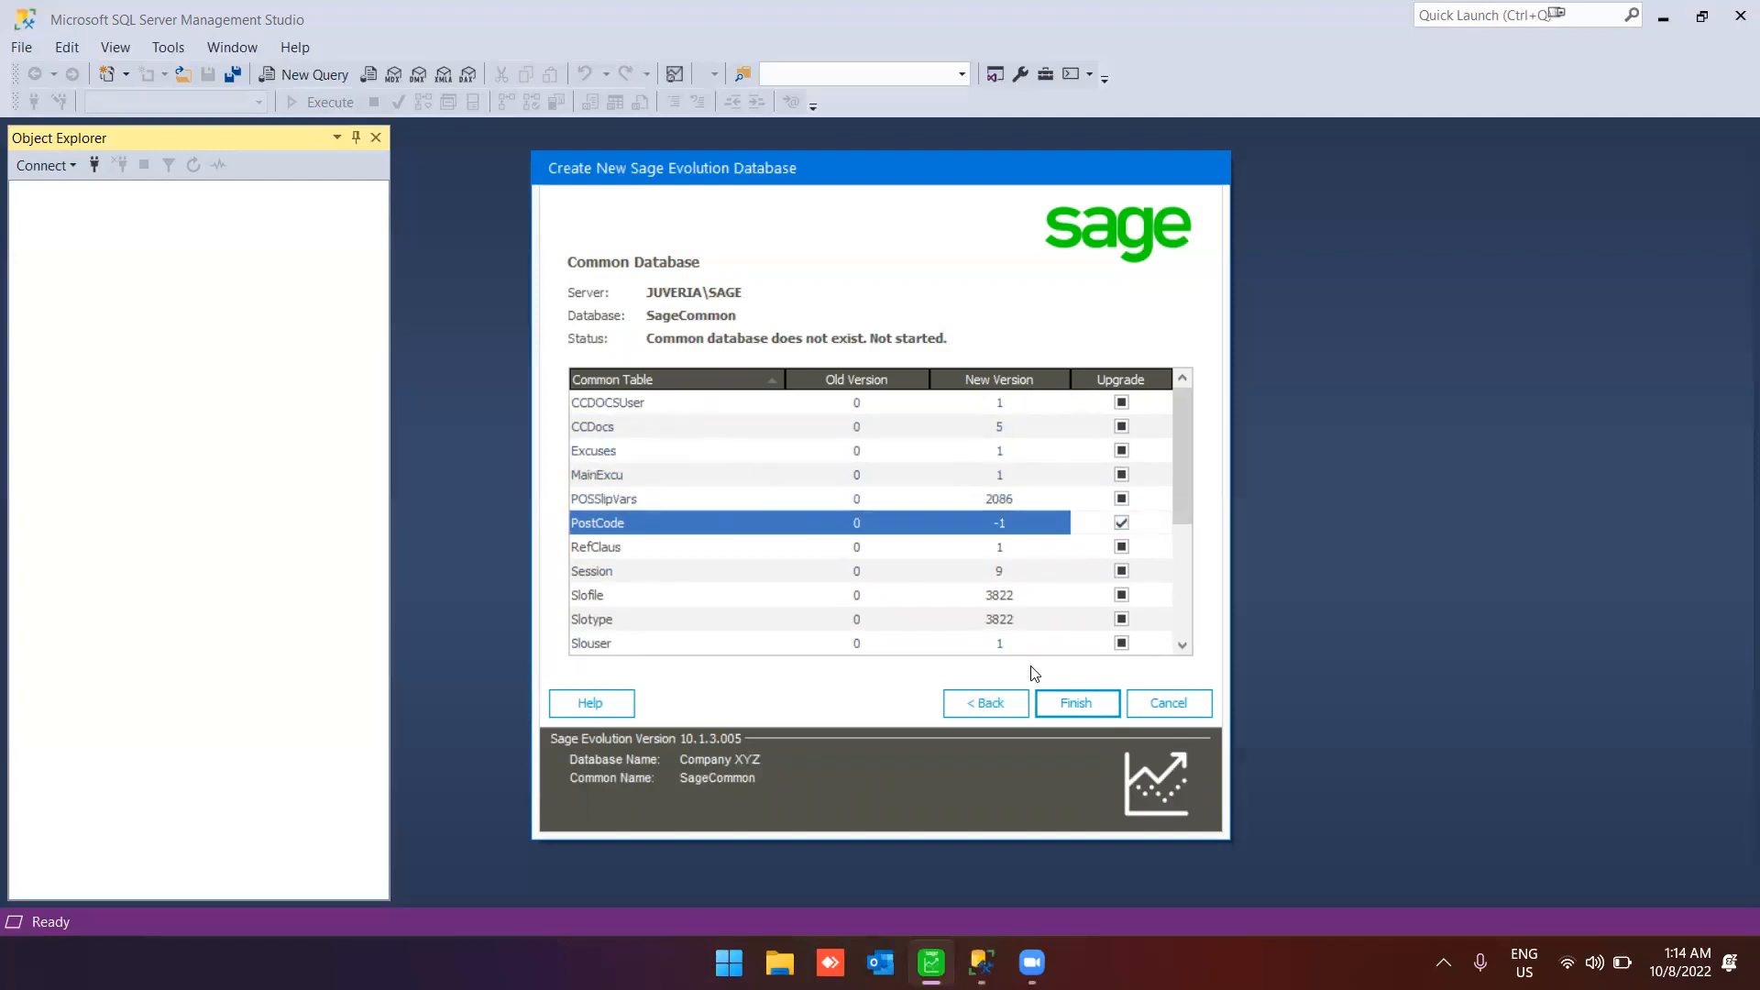
{"action": "left_click", "coordinate": [1087, 705]}
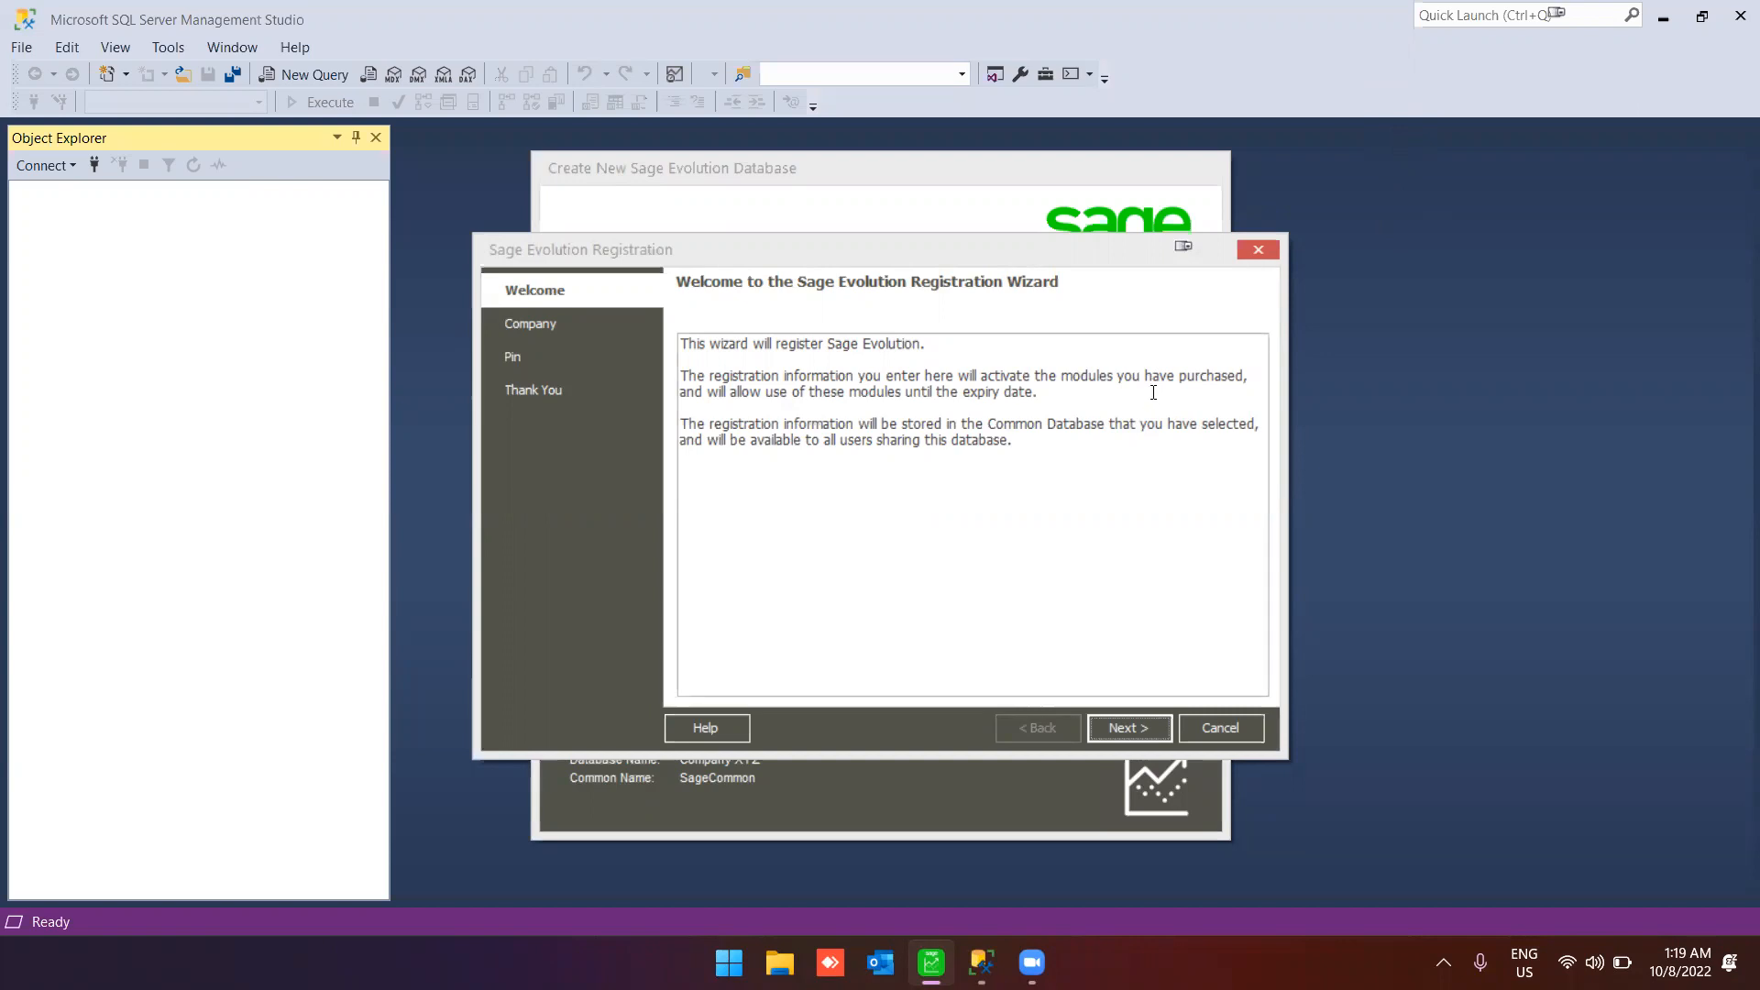
Step: Register Sage Evolution to Company XYZ with the Demo - Sage 200 licence type and finish the registration
{"action": "left_click", "coordinate": [1116, 729]}
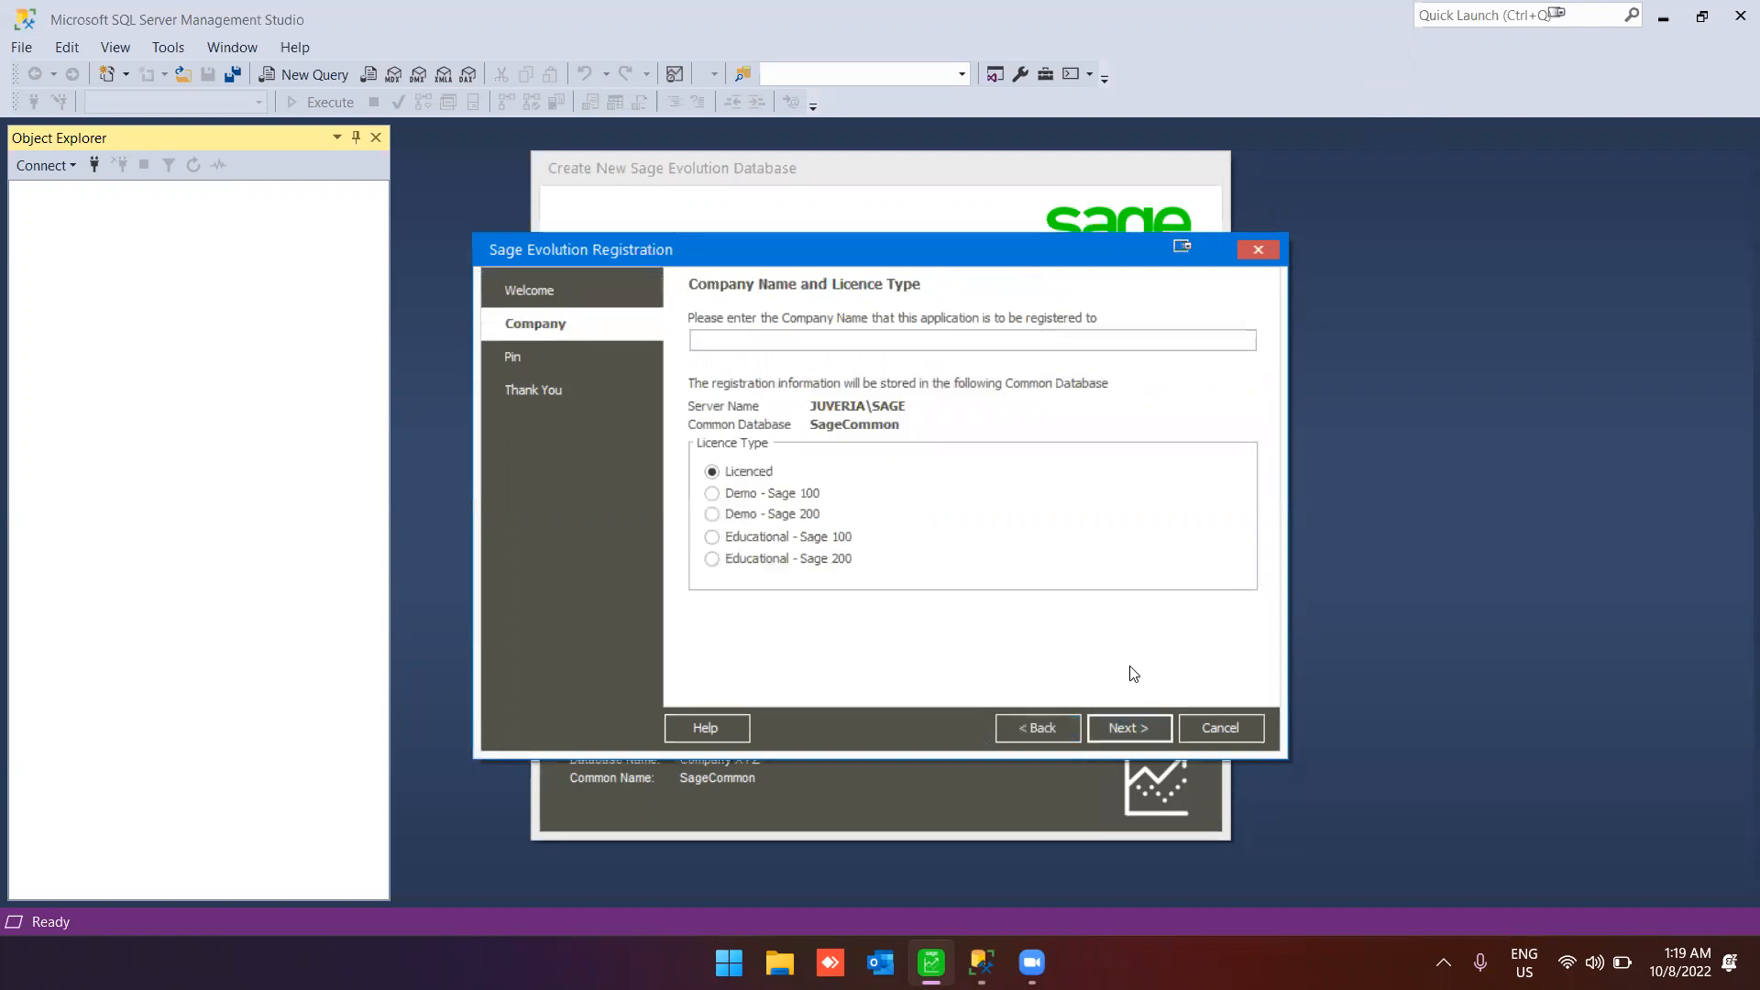
{"action": "type", "text": "Company XYZ"}
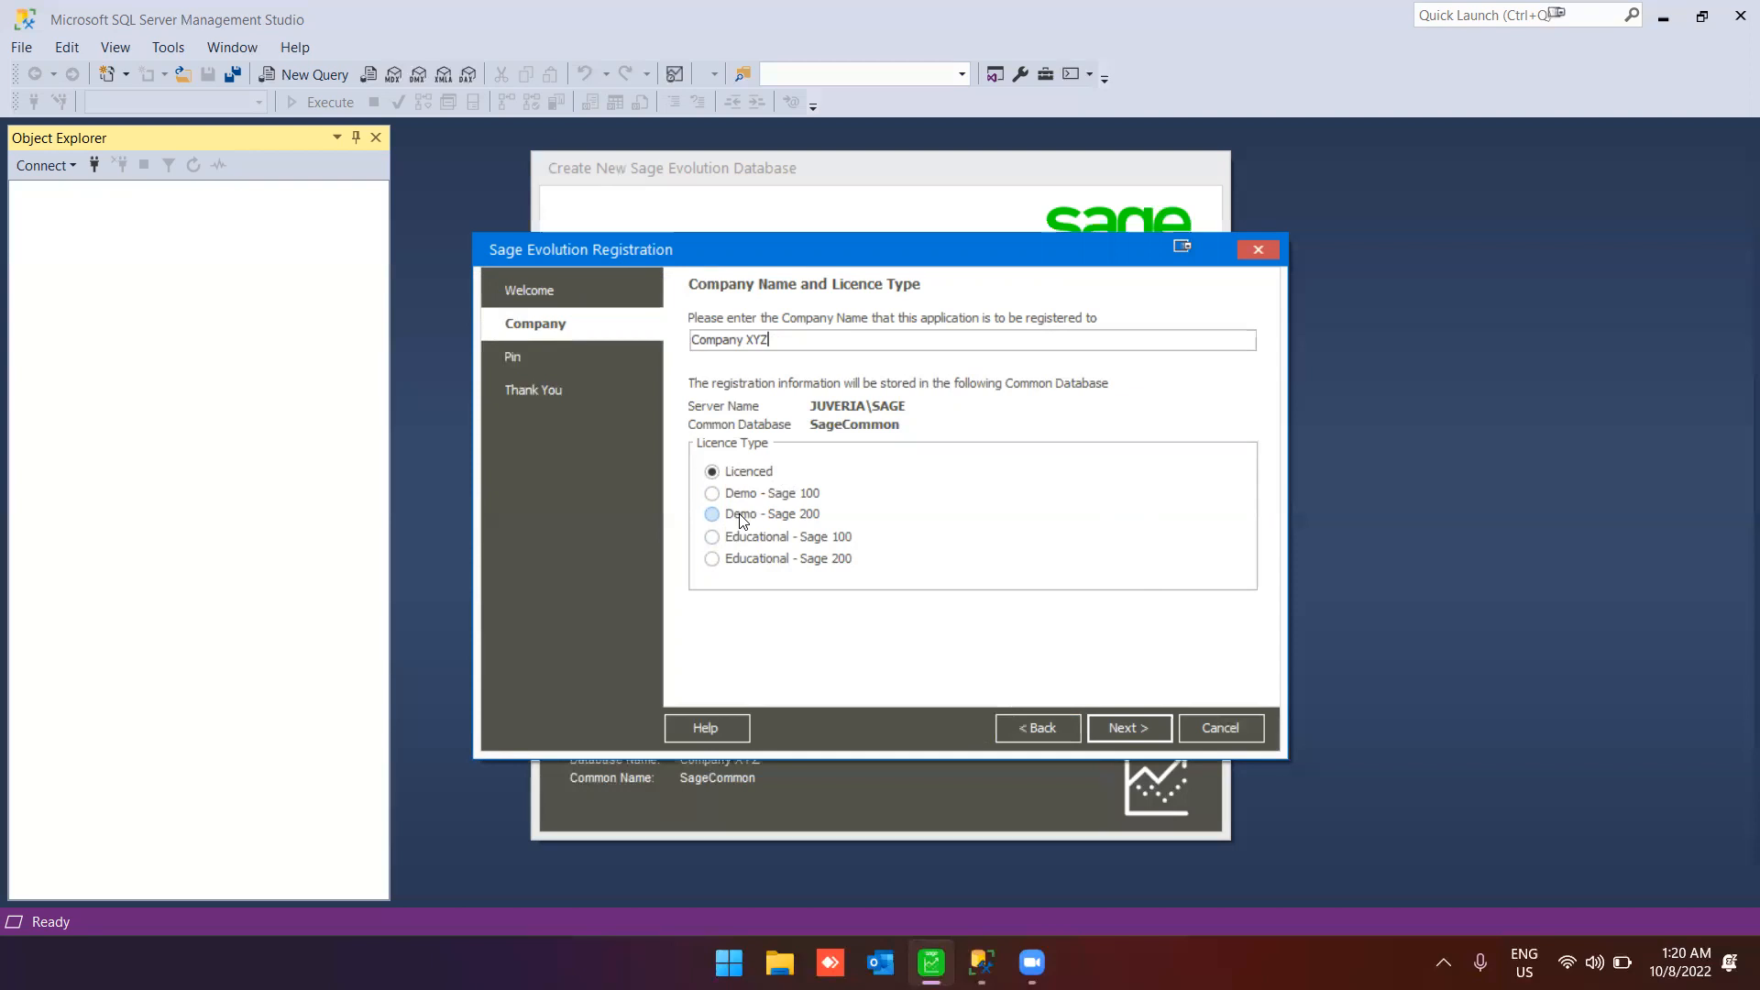
{"action": "left_click", "coordinate": [741, 516]}
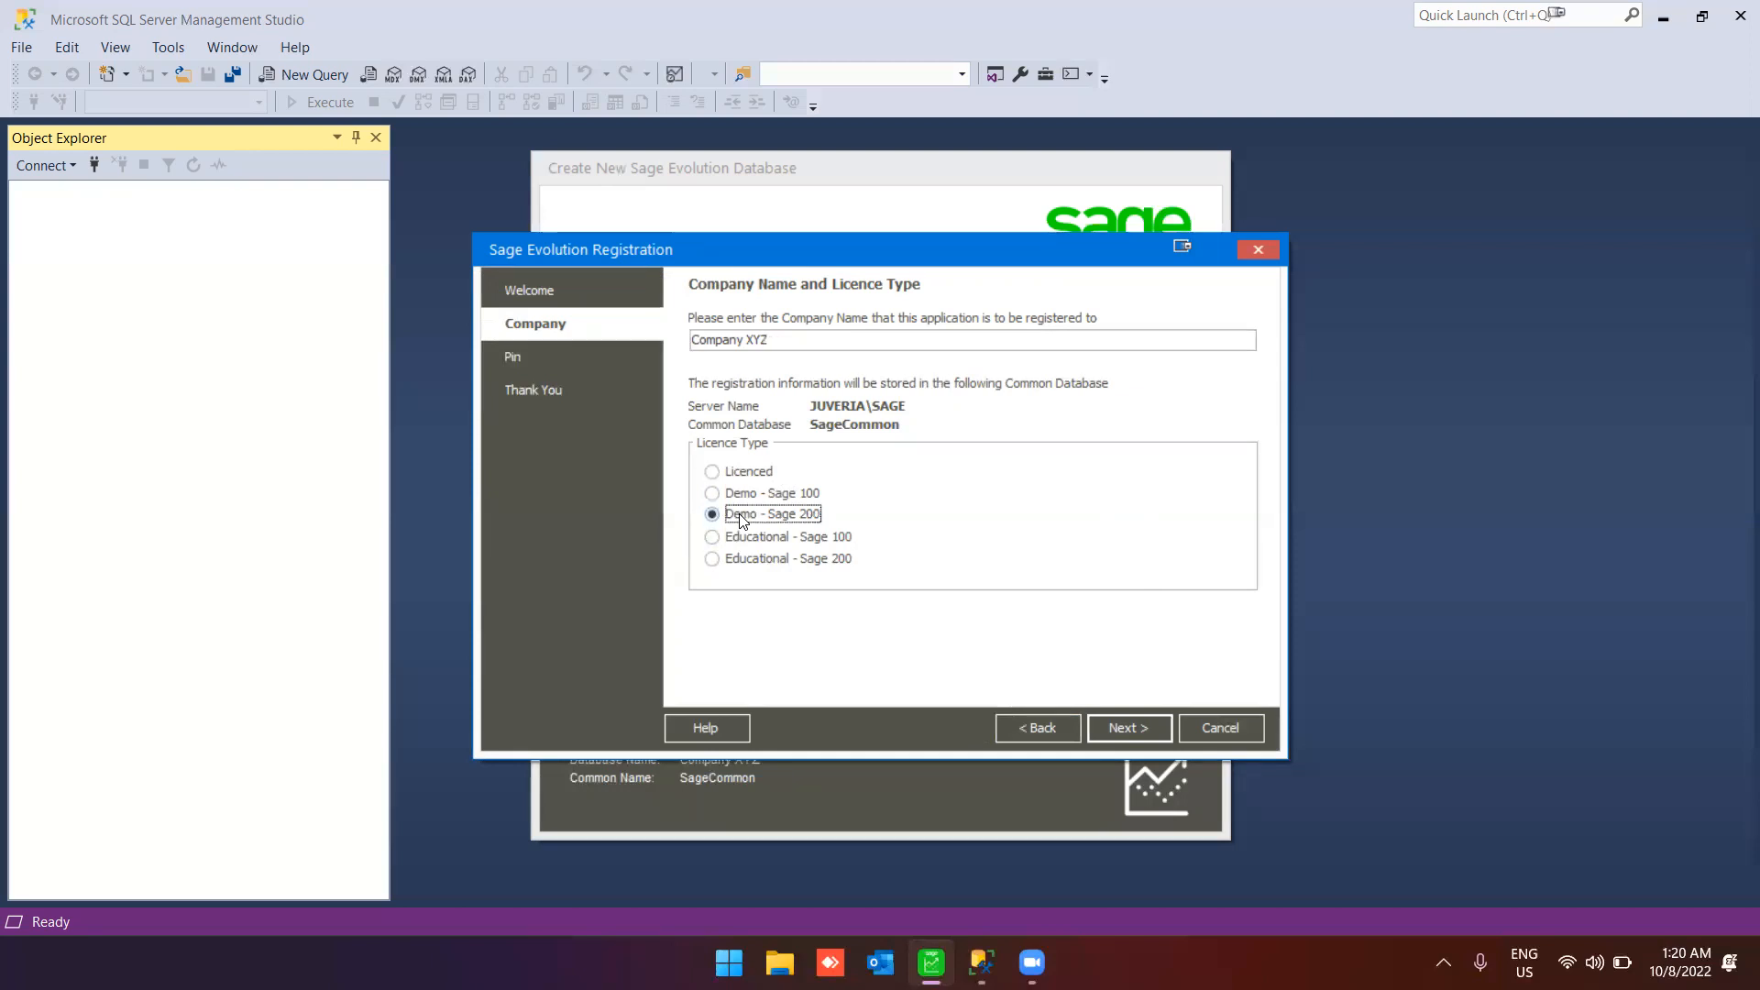
{"action": "left_click", "coordinate": [1127, 729]}
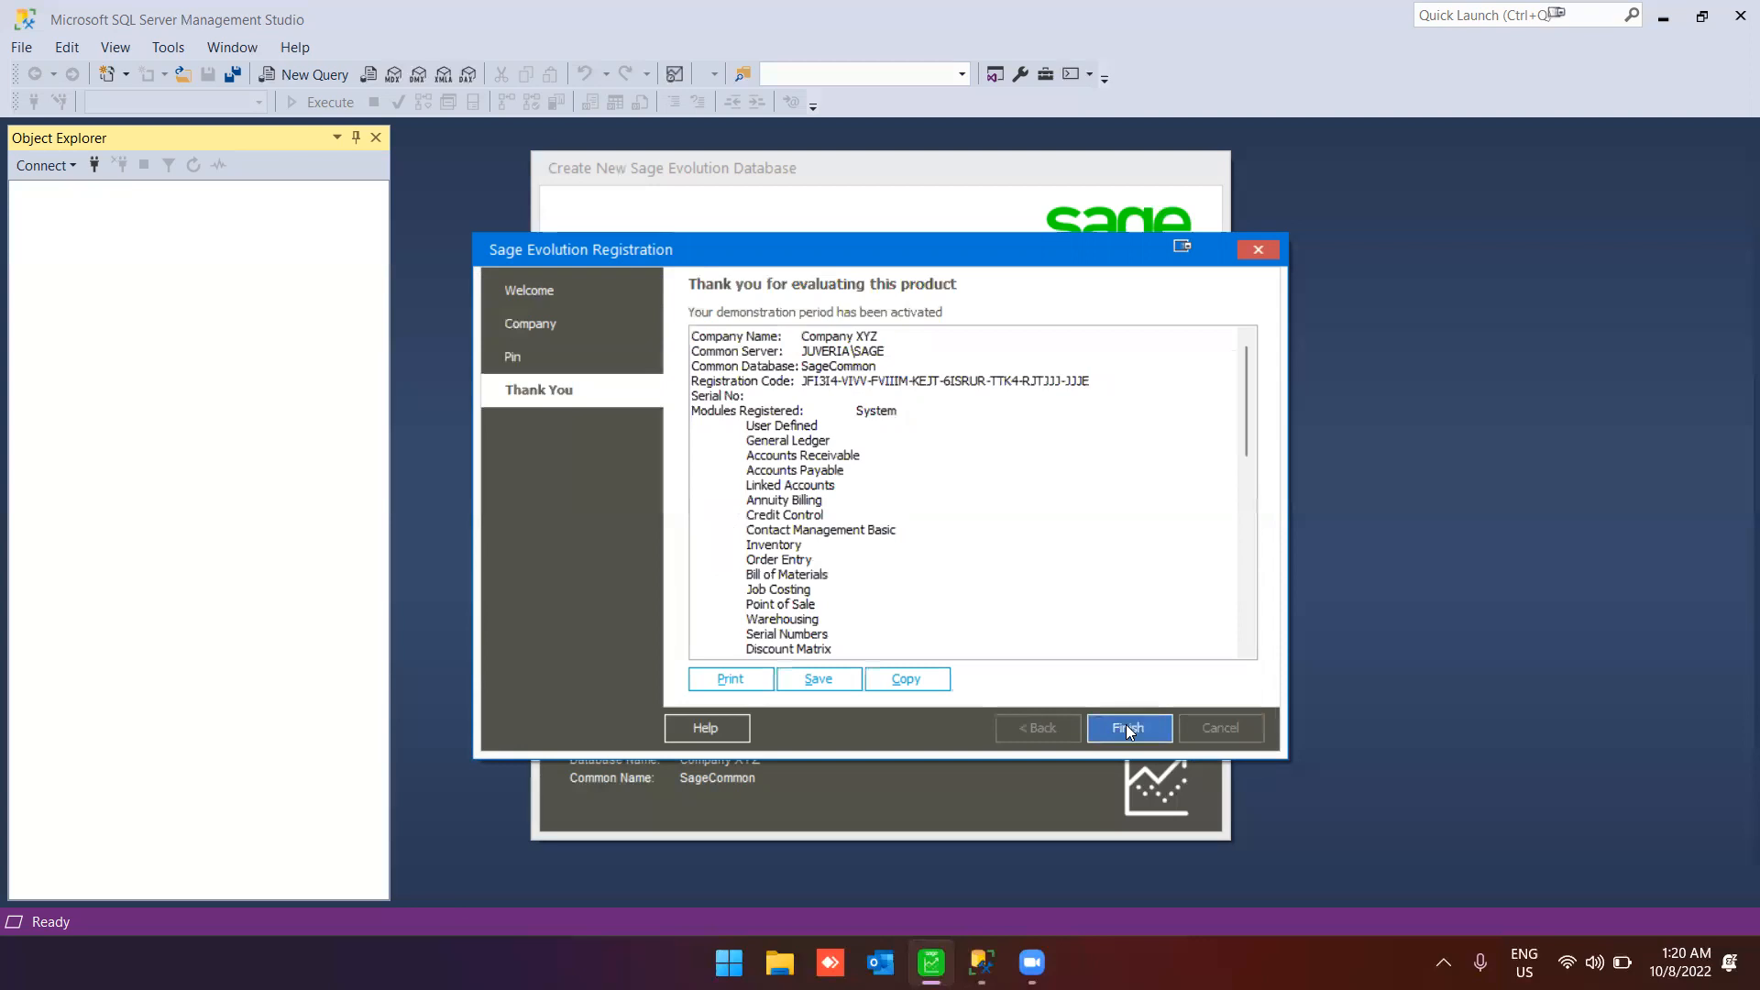
{"action": "left_click", "coordinate": [1128, 729]}
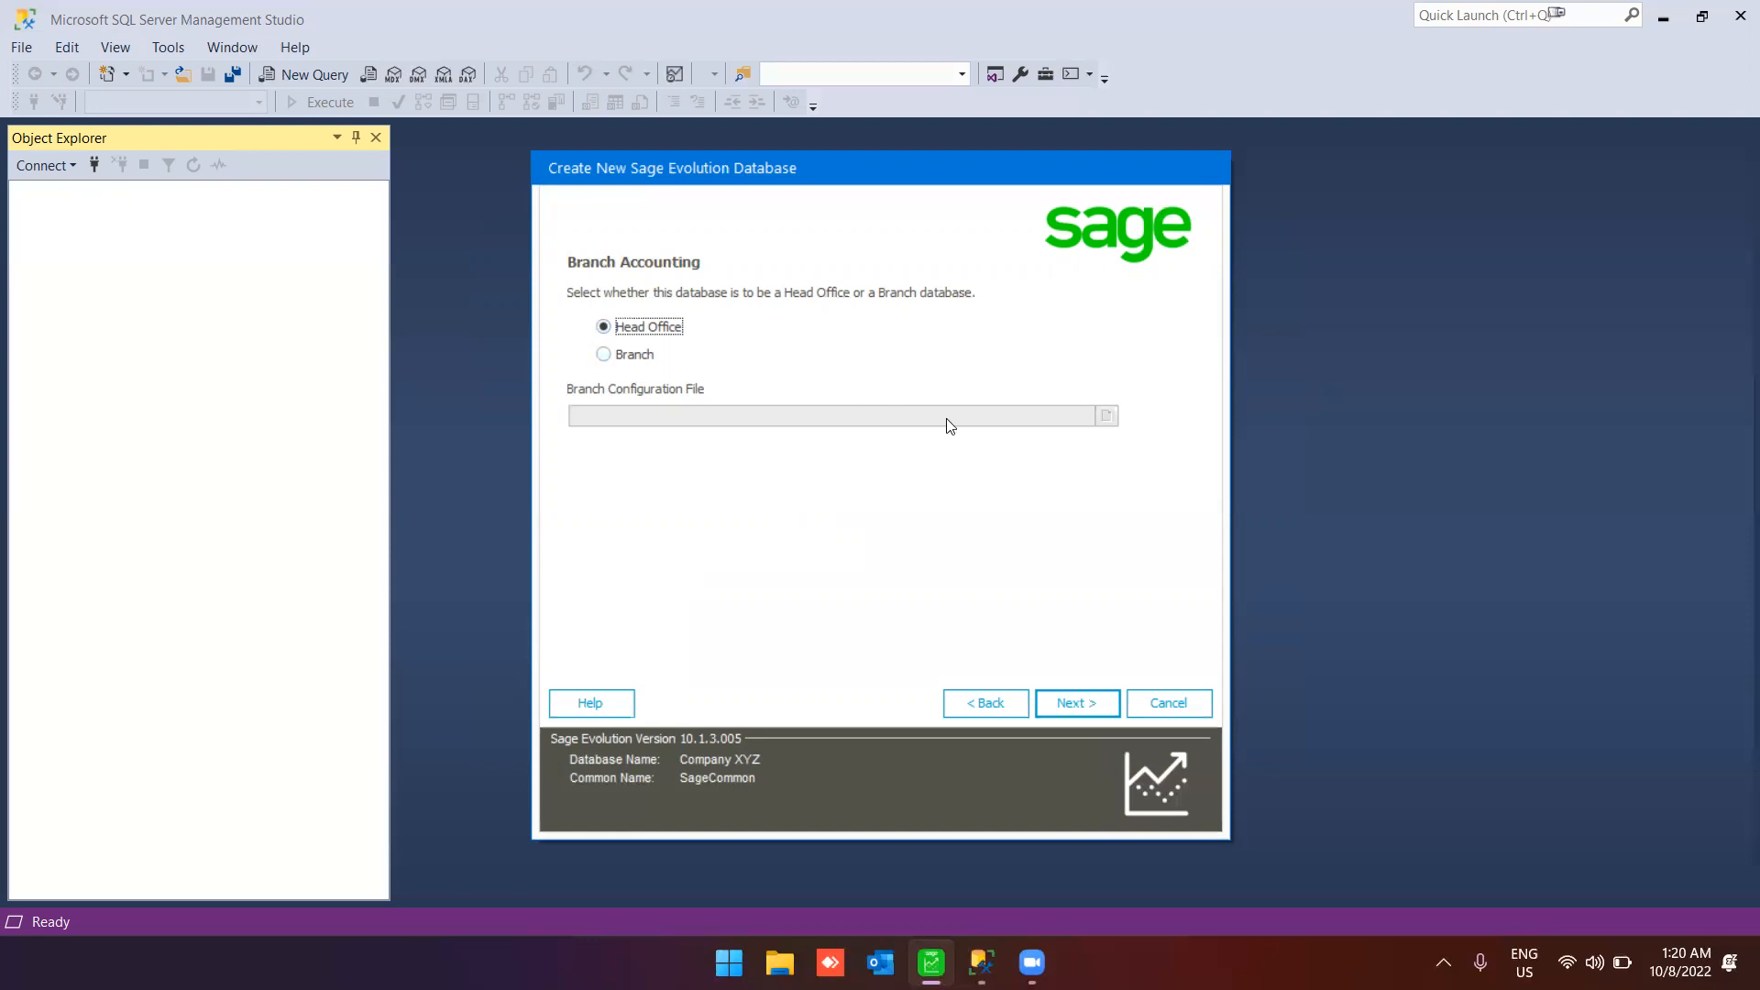
Step: Keep the database as Head Office and accept Company XYZ as the company name with blank address and contact details
{"action": "left_click", "coordinate": [1067, 708]}
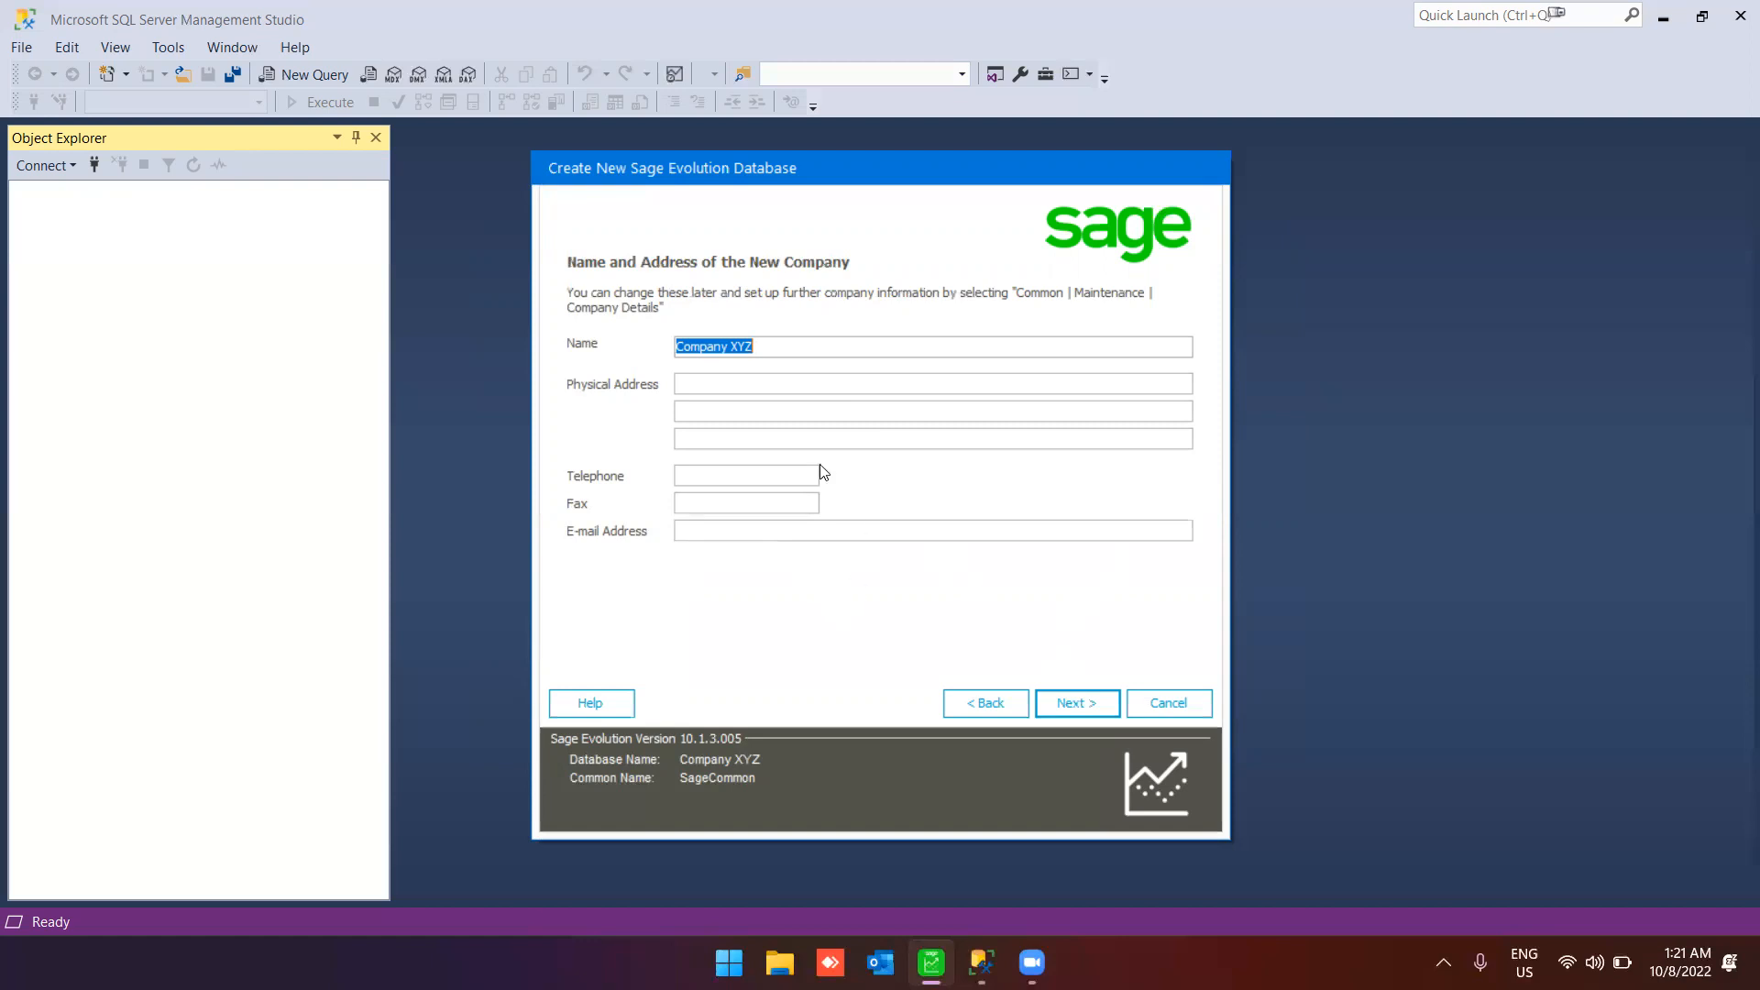
{"action": "left_click", "coordinate": [1086, 697]}
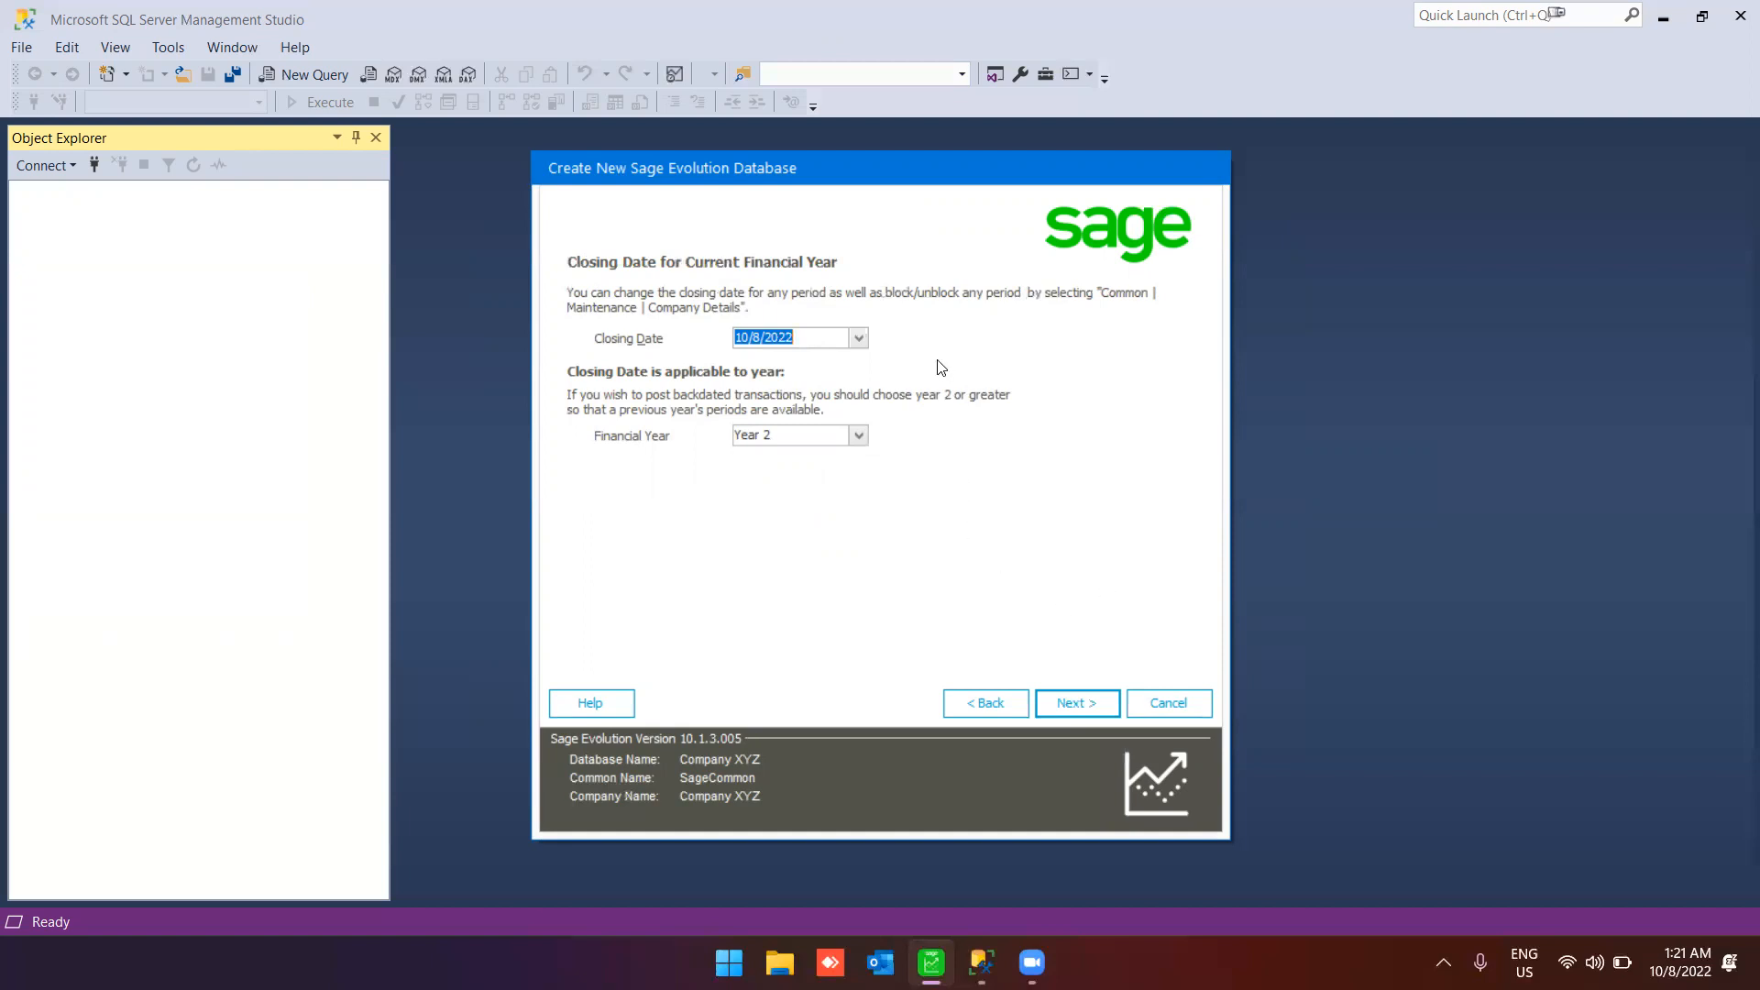
Step: Set the financial year's closing date to 12/31/2022 for Year 2, and accept the Standard ledger structure with Normal Tax
{"action": "left_click", "coordinate": [859, 339]}
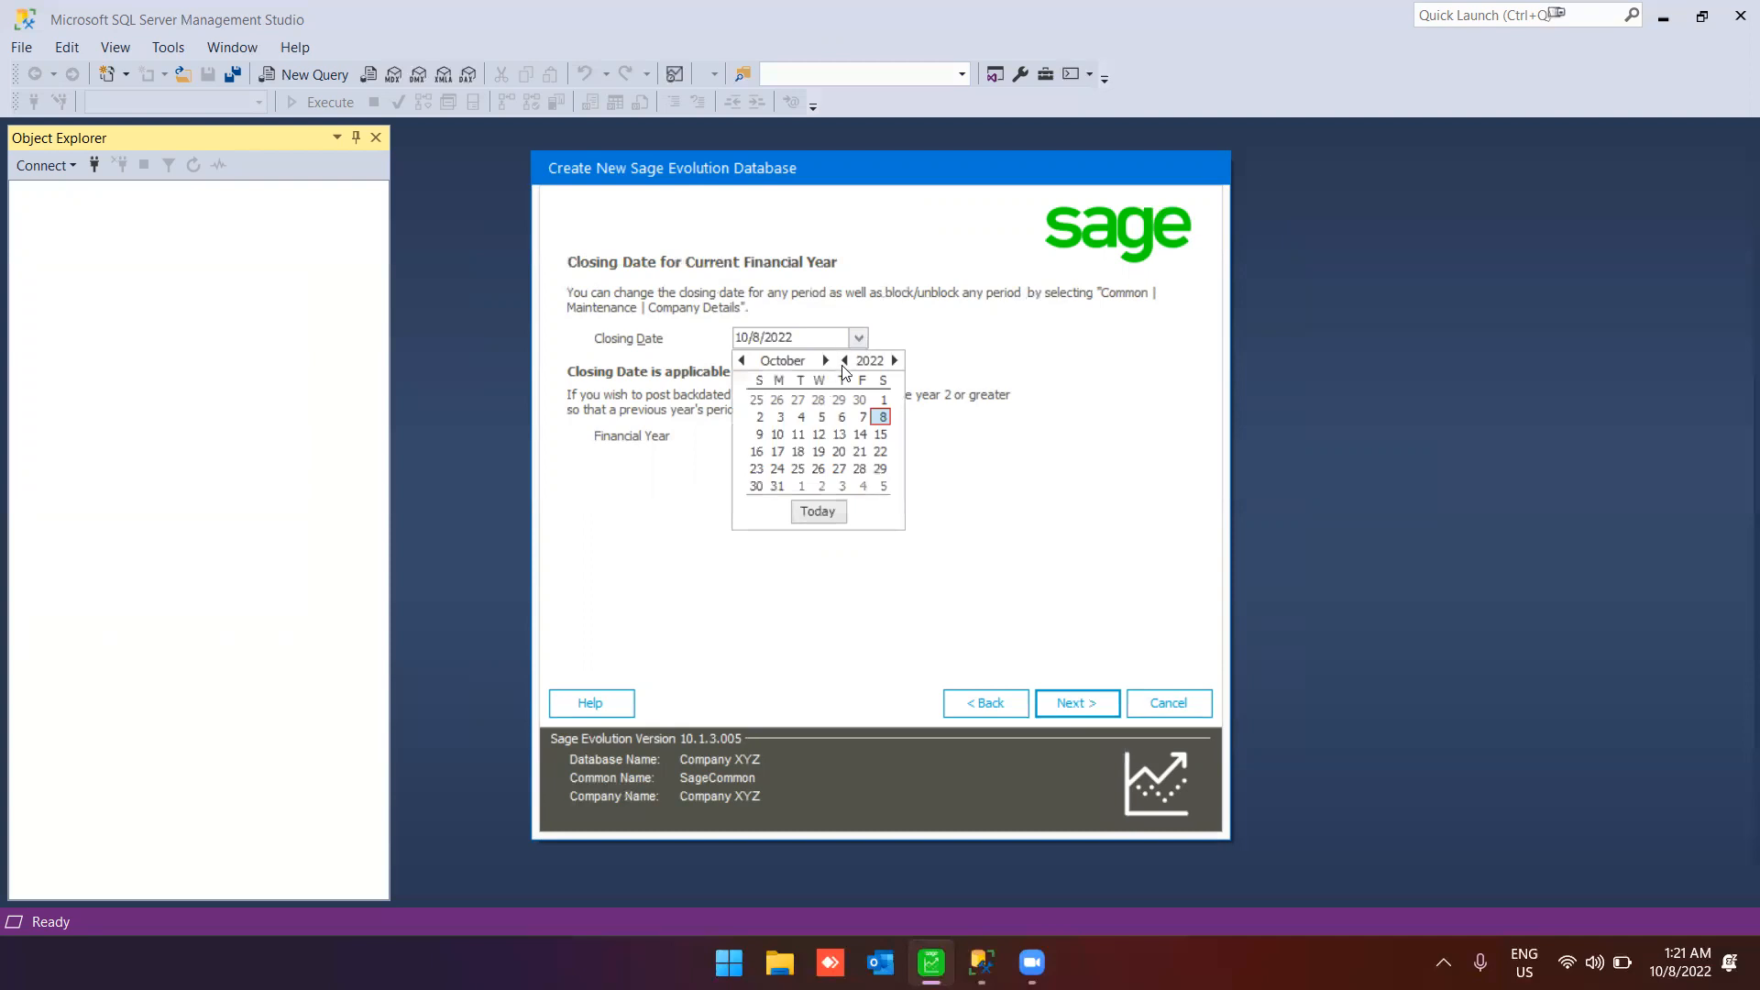
{"action": "left_click", "coordinate": [826, 360]}
{"action": "left_click", "coordinate": [826, 361]}
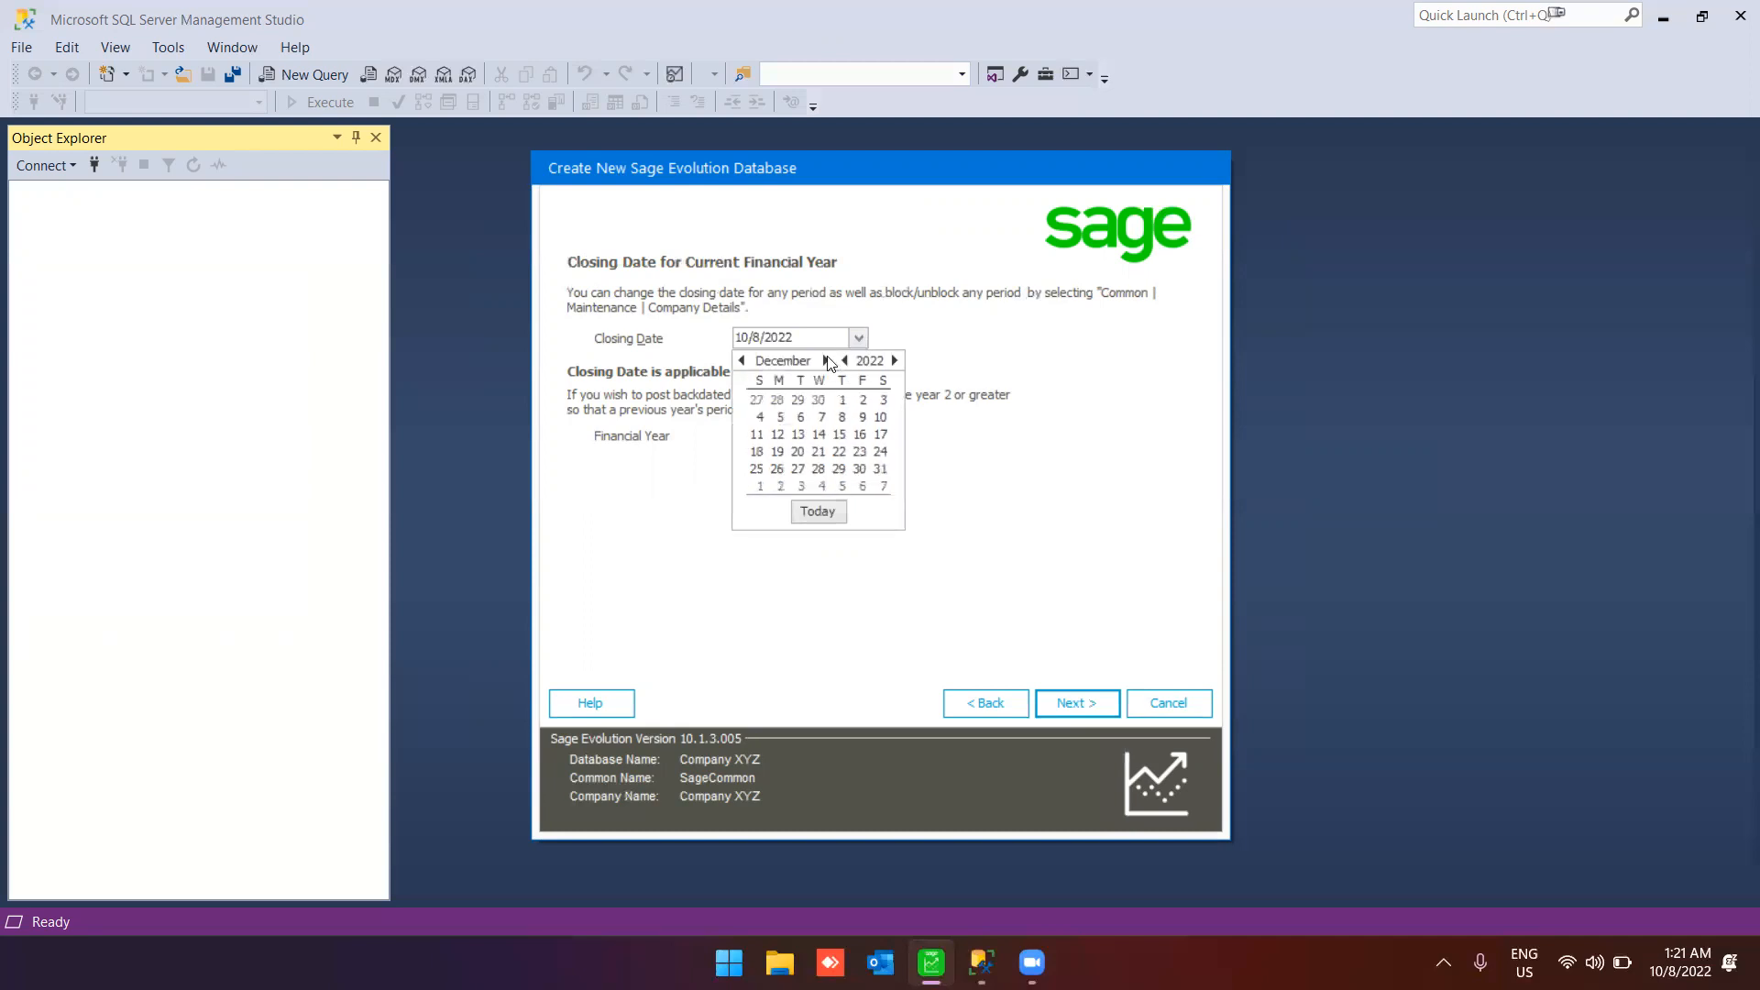
{"action": "left_click", "coordinate": [884, 470]}
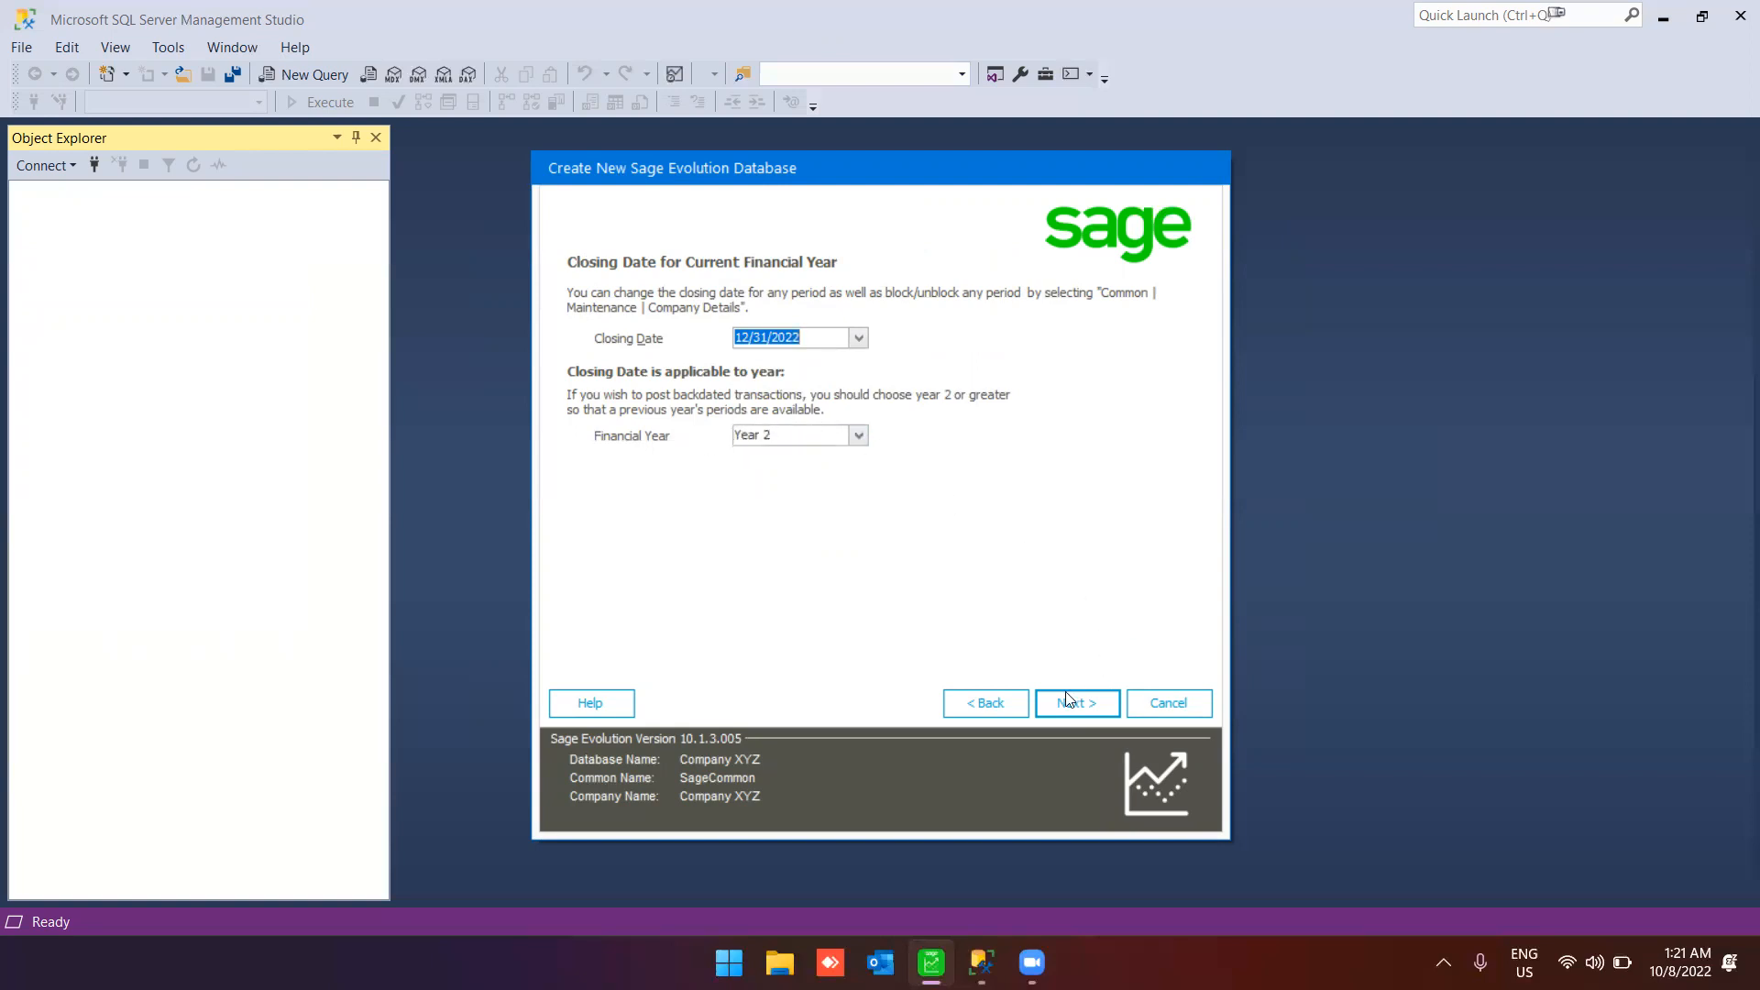
{"action": "left_click", "coordinate": [1066, 716]}
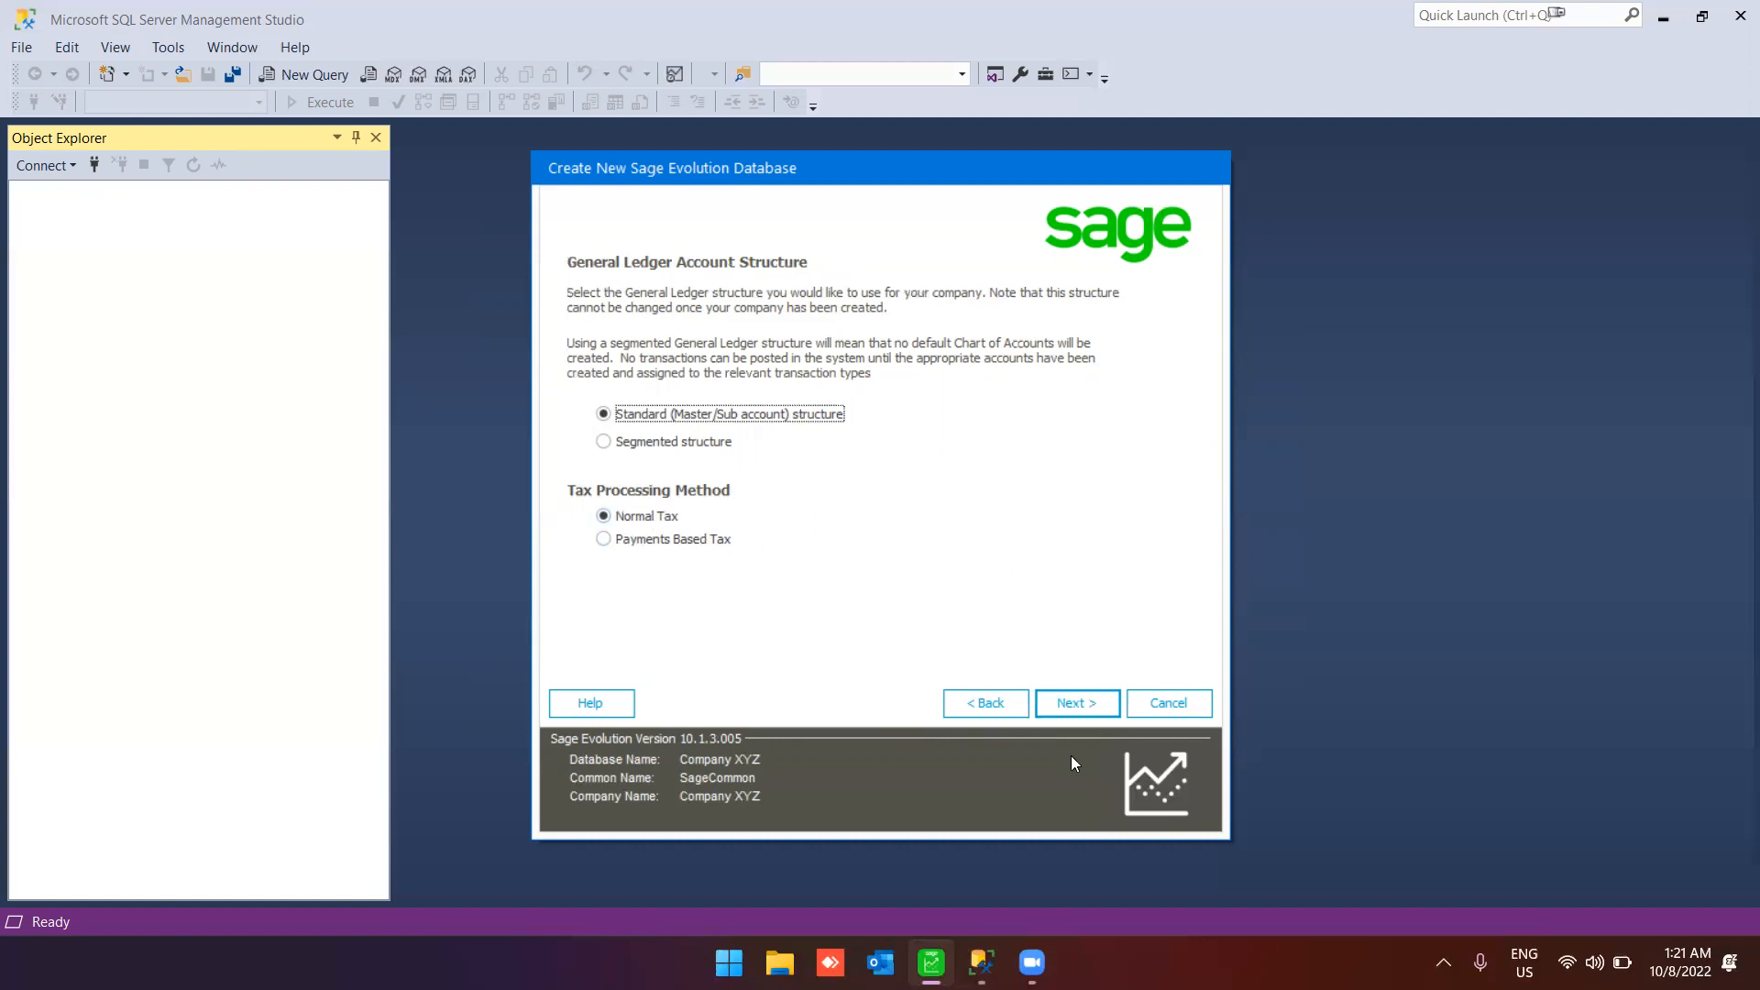
{"action": "left_click", "coordinate": [1069, 702]}
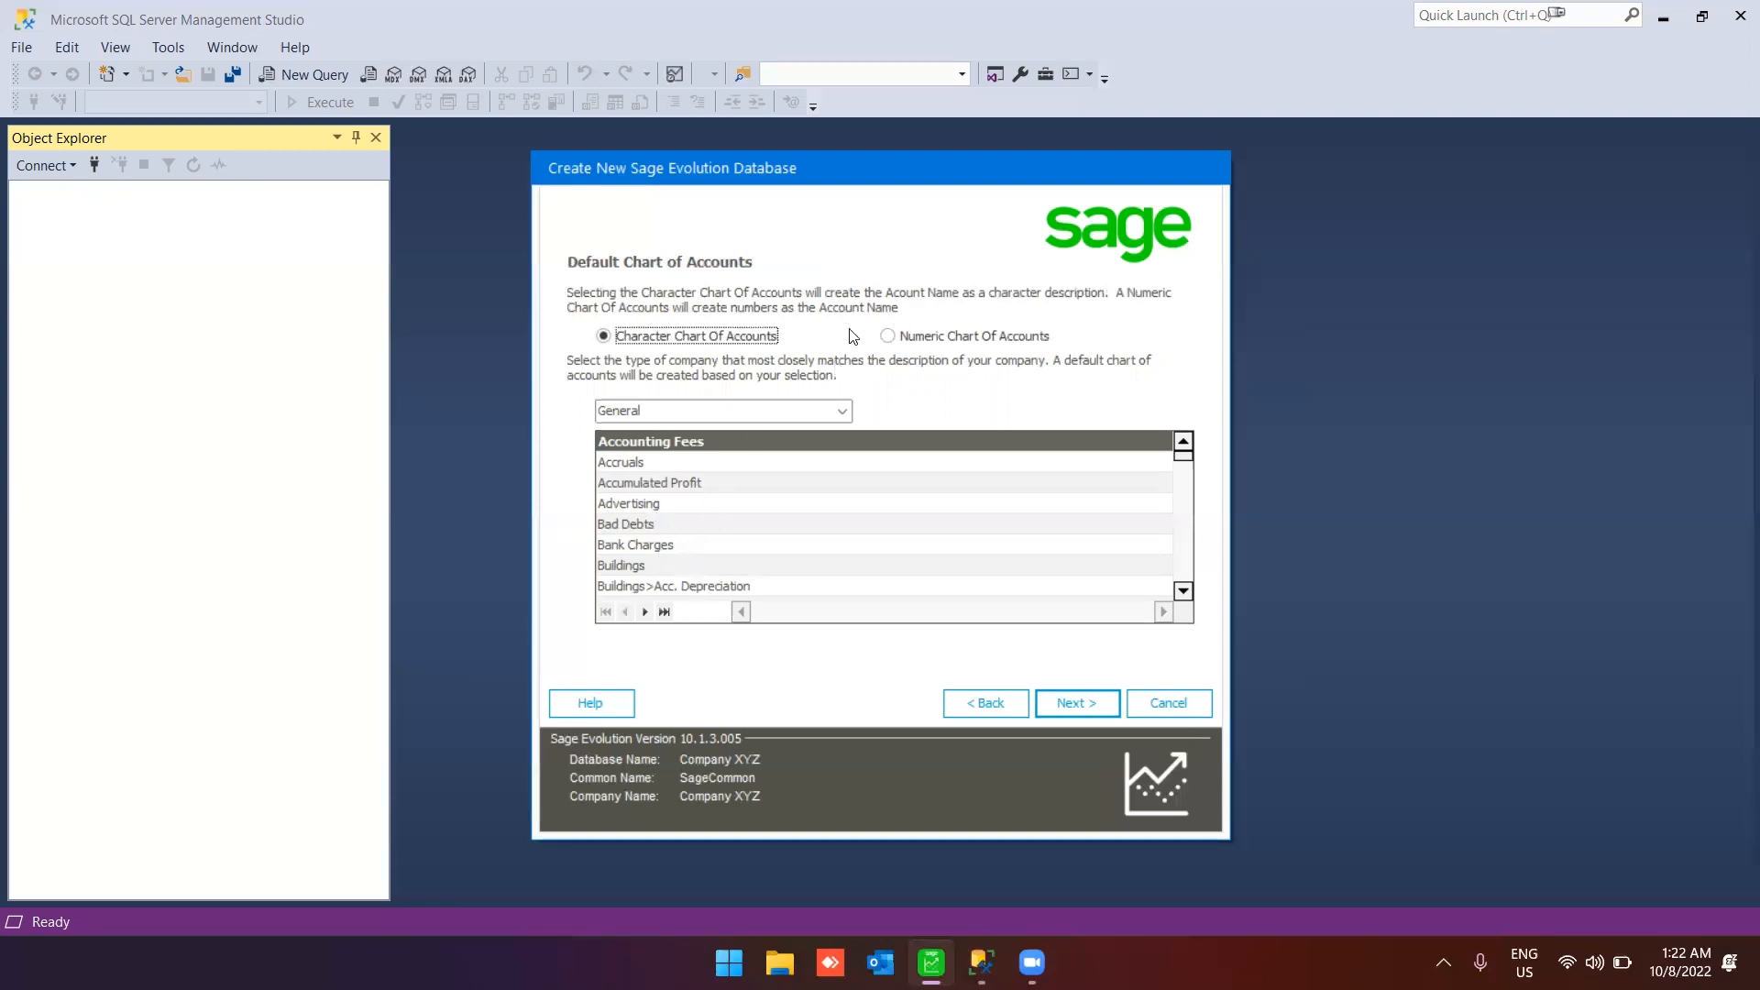
Step: Choose the Numeric Chart Of Accounts with Only Default Accounts as the company type and continue
{"action": "left_click", "coordinate": [886, 337]}
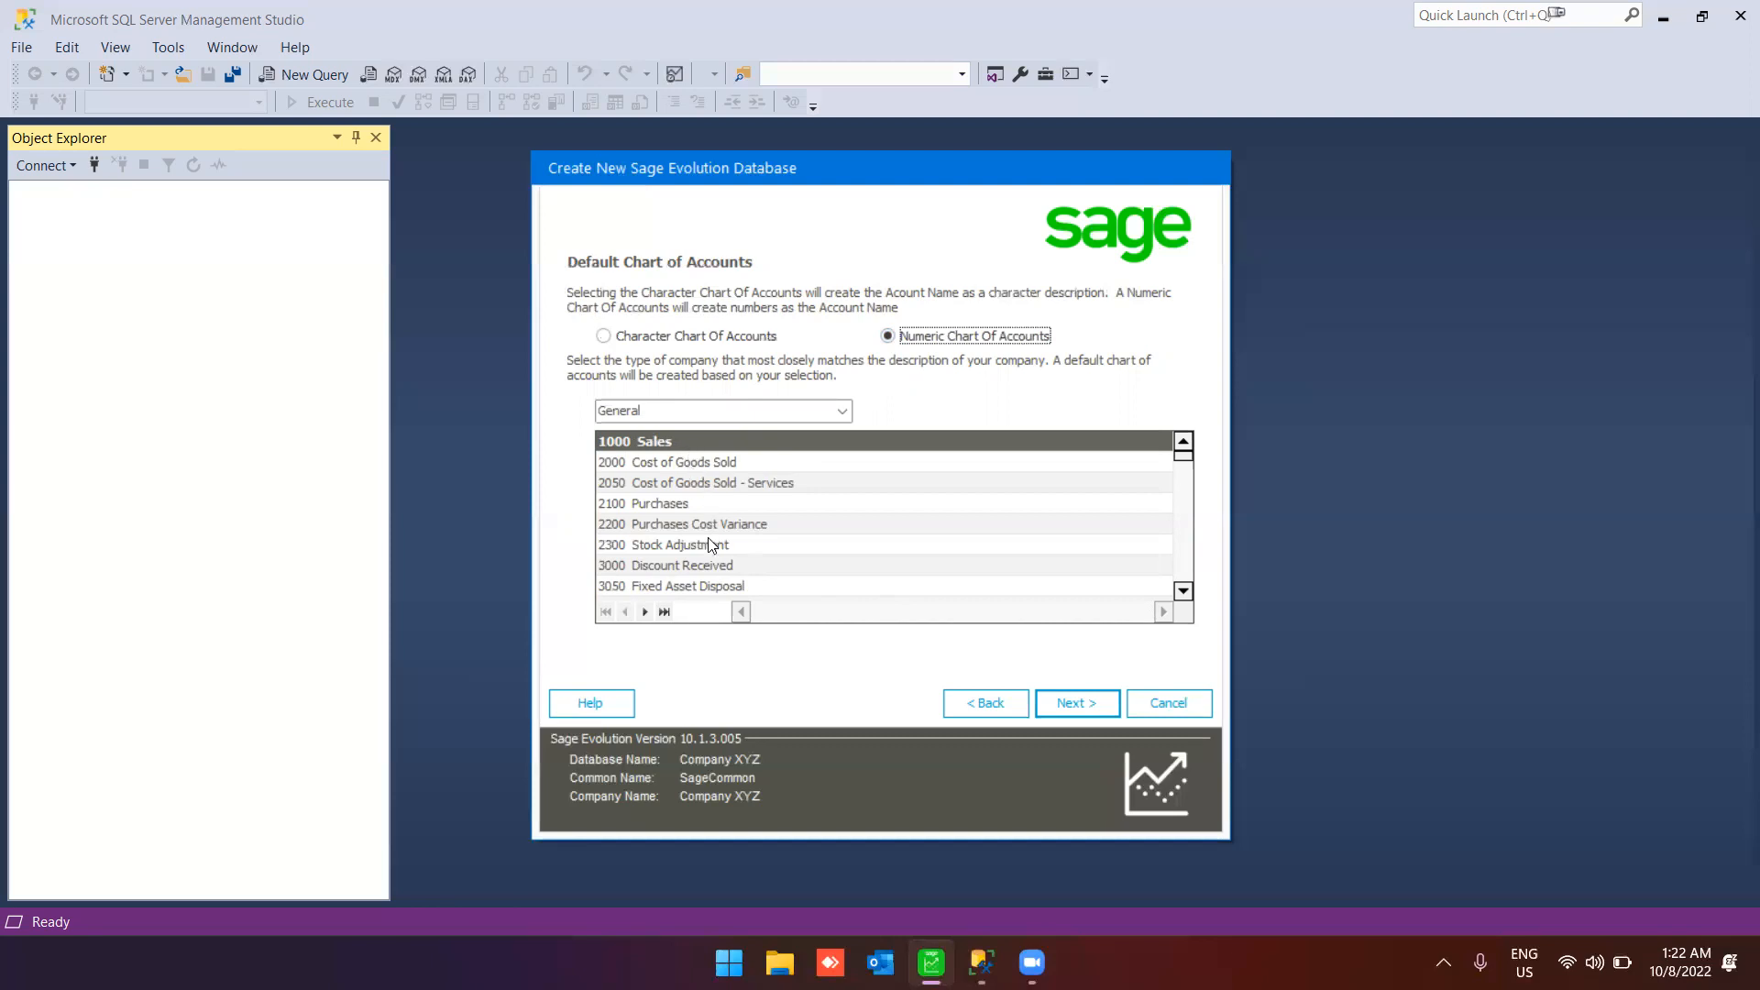
{"action": "scroll", "coordinate": [703, 574], "scroll_direction": "down", "scroll_amount": 7}
{"action": "scroll", "coordinate": [704, 578], "scroll_direction": "down", "scroll_amount": 4}
{"action": "scroll", "coordinate": [704, 578], "scroll_direction": "up", "scroll_amount": 7}
{"action": "scroll", "coordinate": [704, 580], "scroll_direction": "up", "scroll_amount": 4}
{"action": "left_click", "coordinate": [845, 413]}
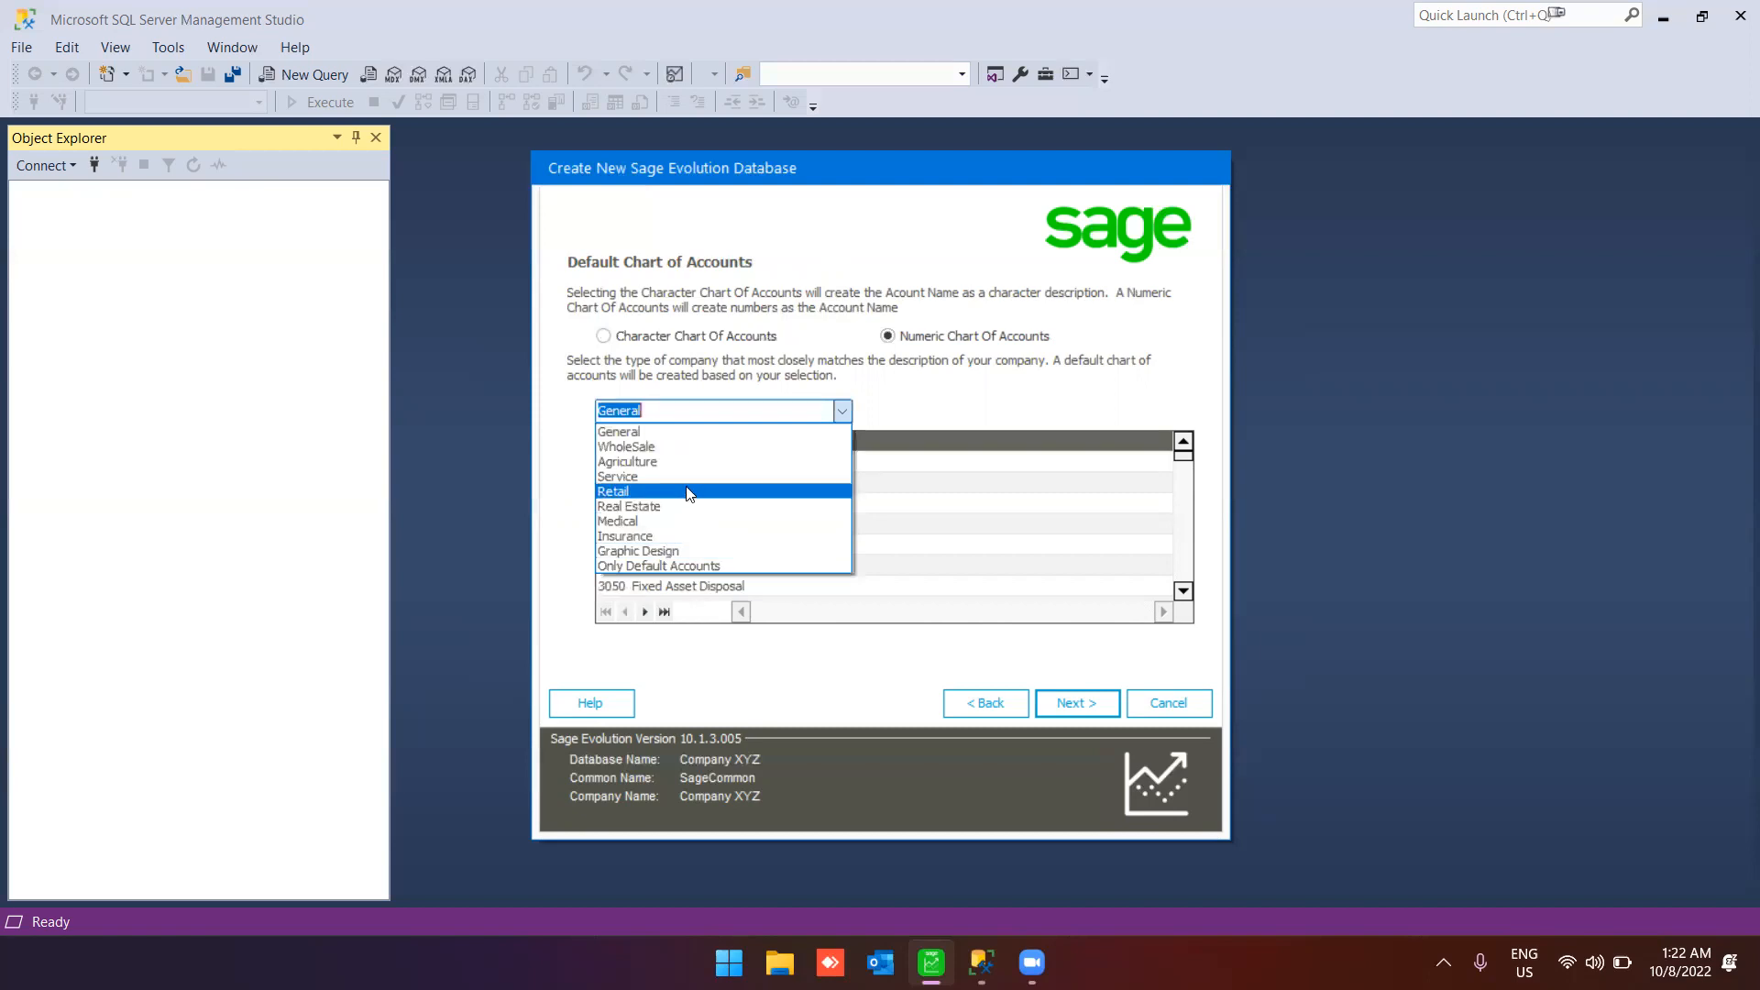
{"action": "left_click", "coordinate": [720, 565]}
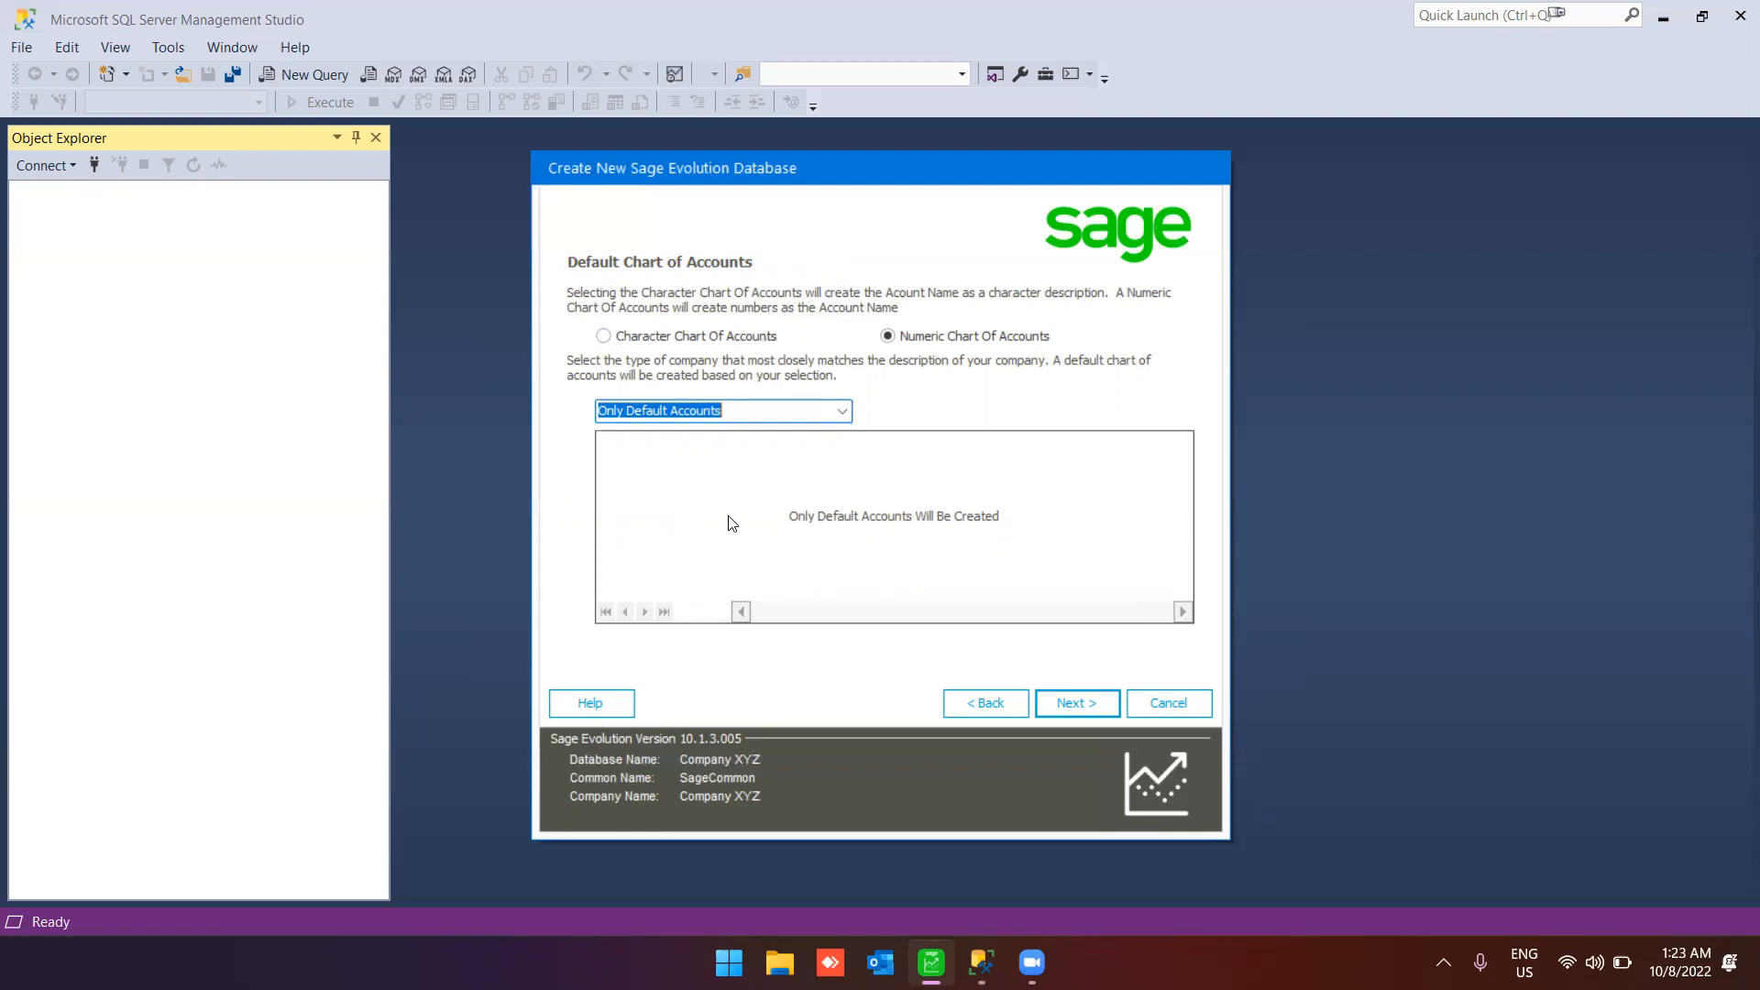
{"action": "left_click", "coordinate": [1067, 701]}
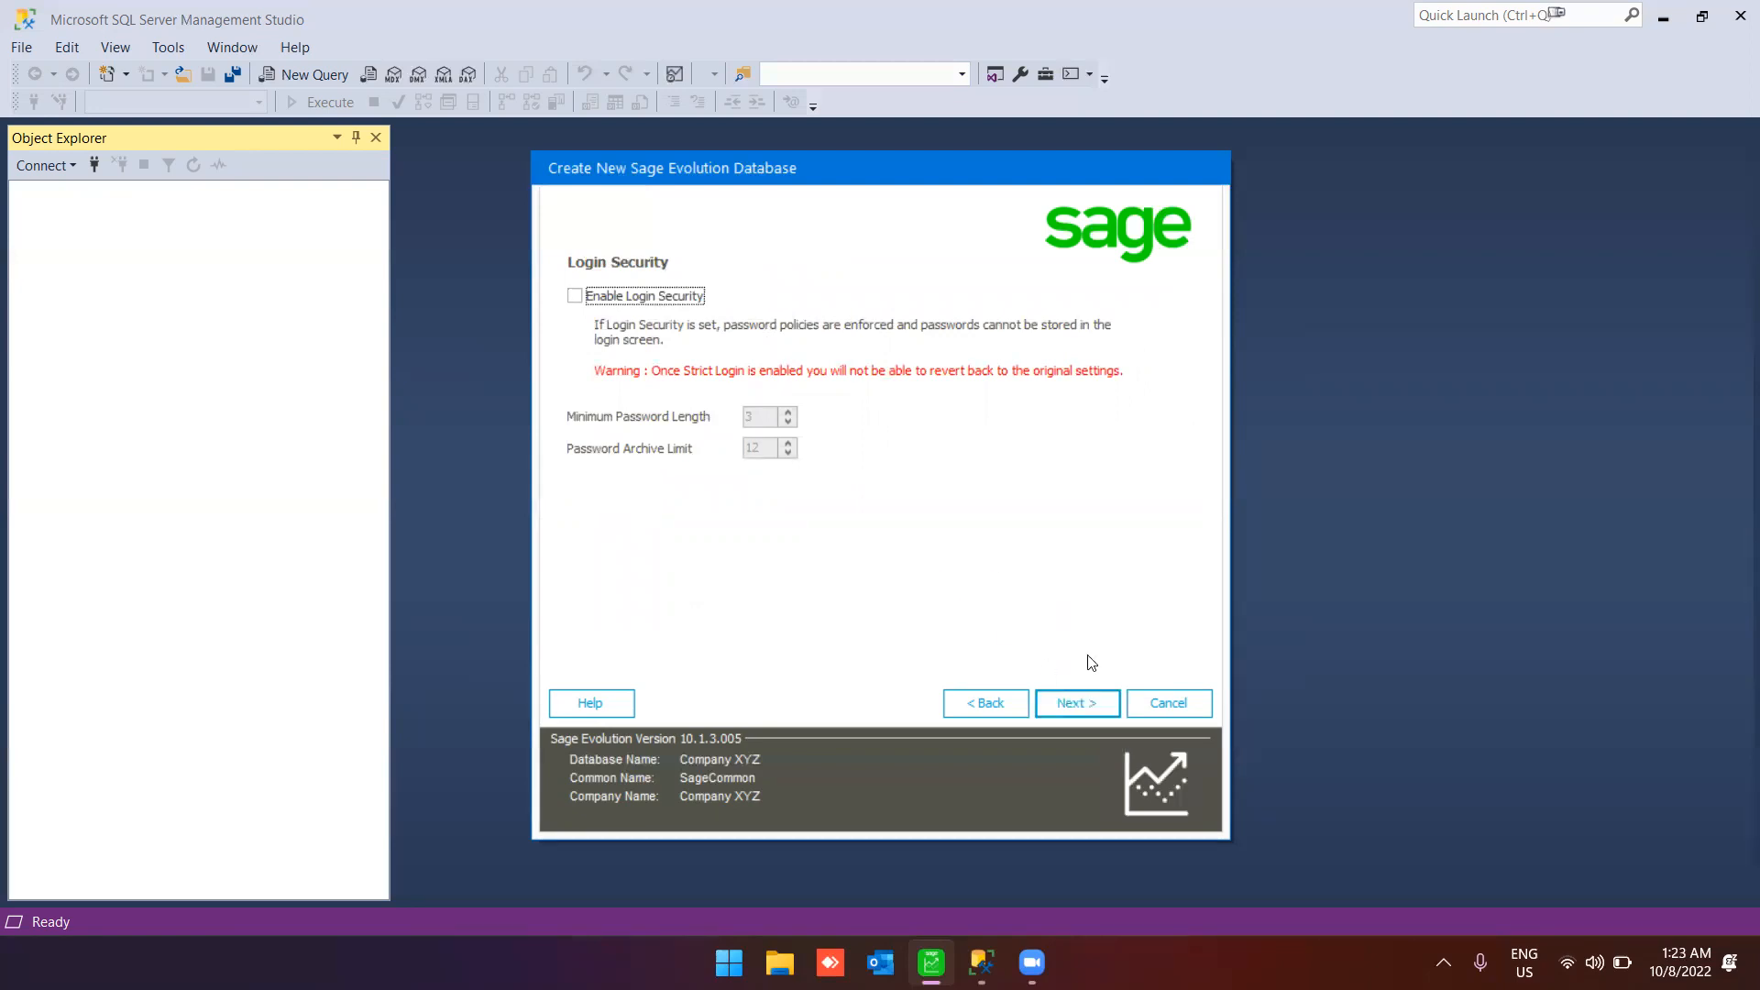
Step: Create the Company XYZ database without login security, finishing with the local failover service and postponing the product registration
{"action": "left_click", "coordinate": [1079, 712]}
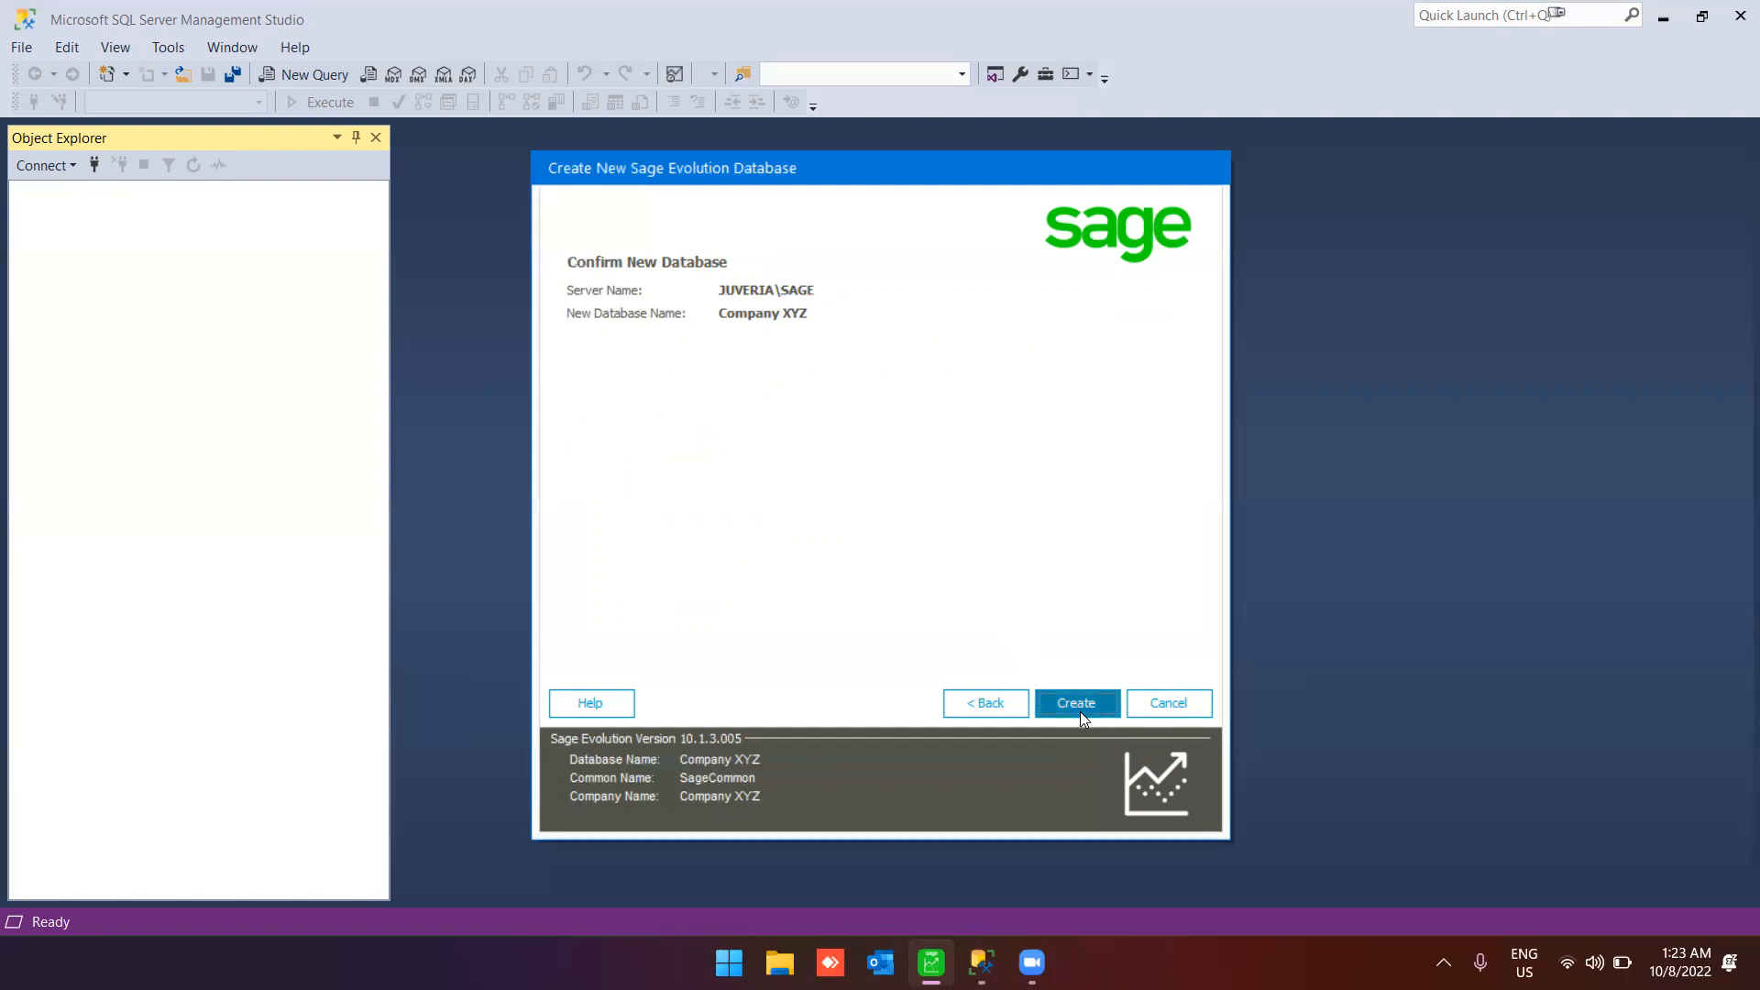
{"action": "left_click", "coordinate": [1080, 711]}
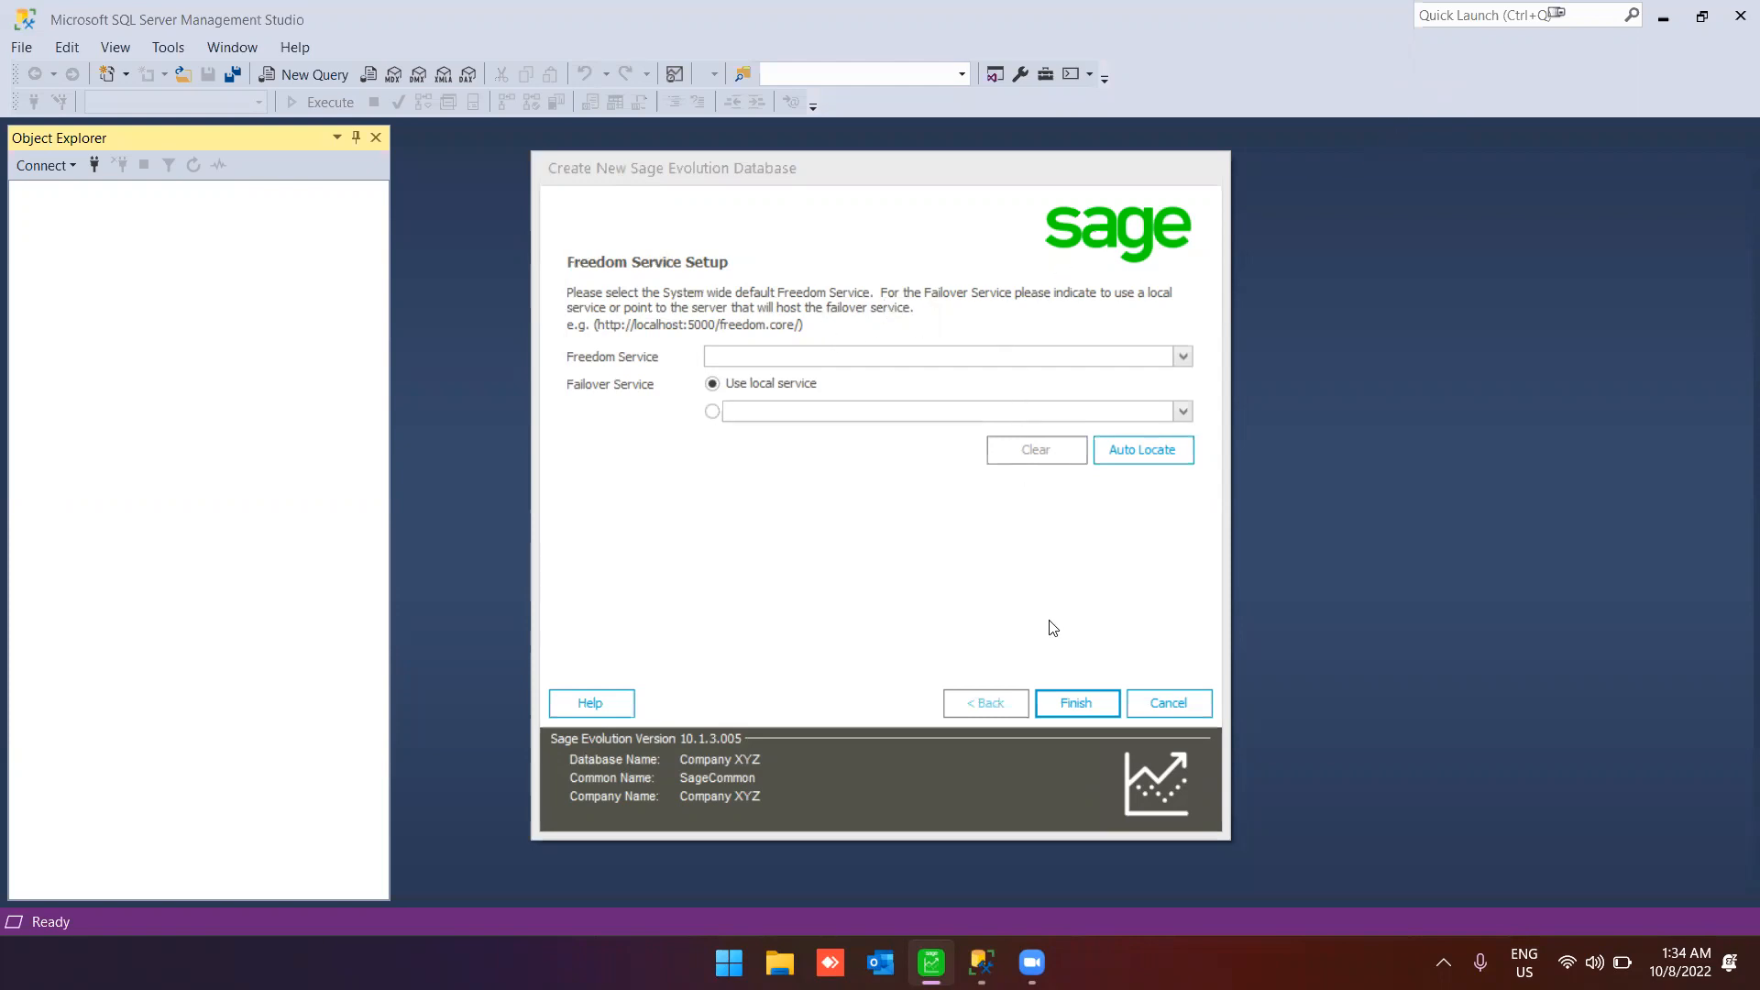
{"action": "left_click", "coordinate": [1069, 704]}
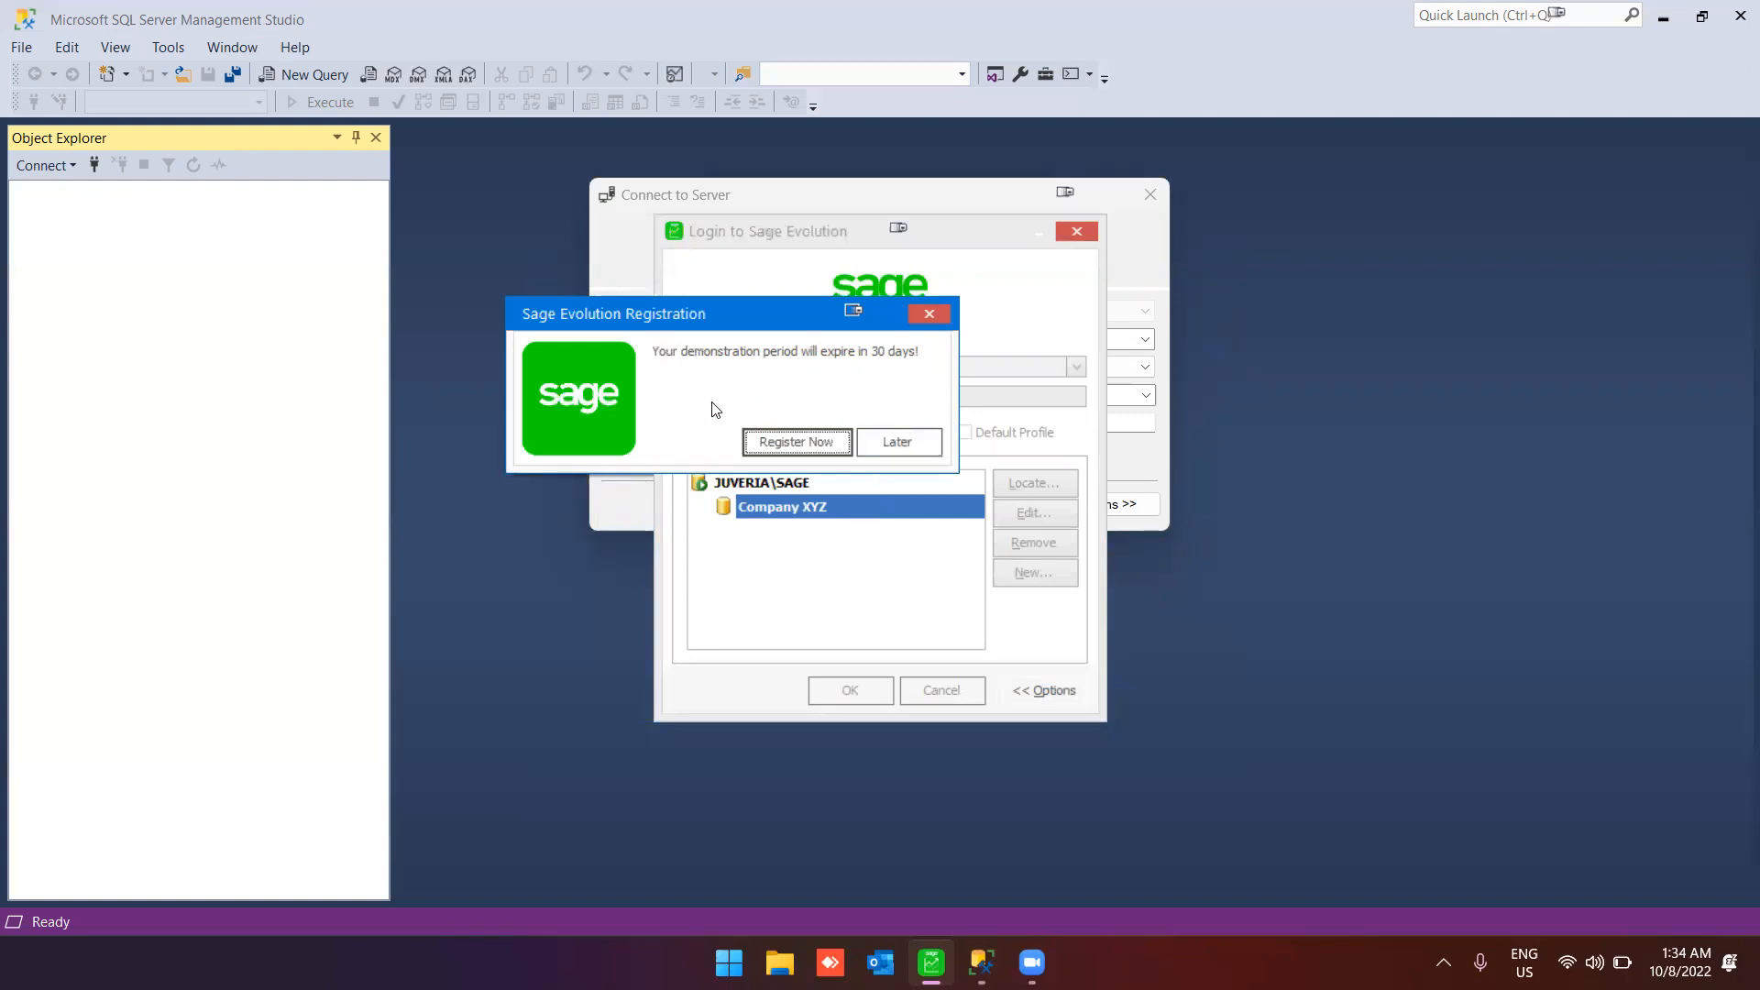
{"action": "left_click", "coordinate": [899, 443]}
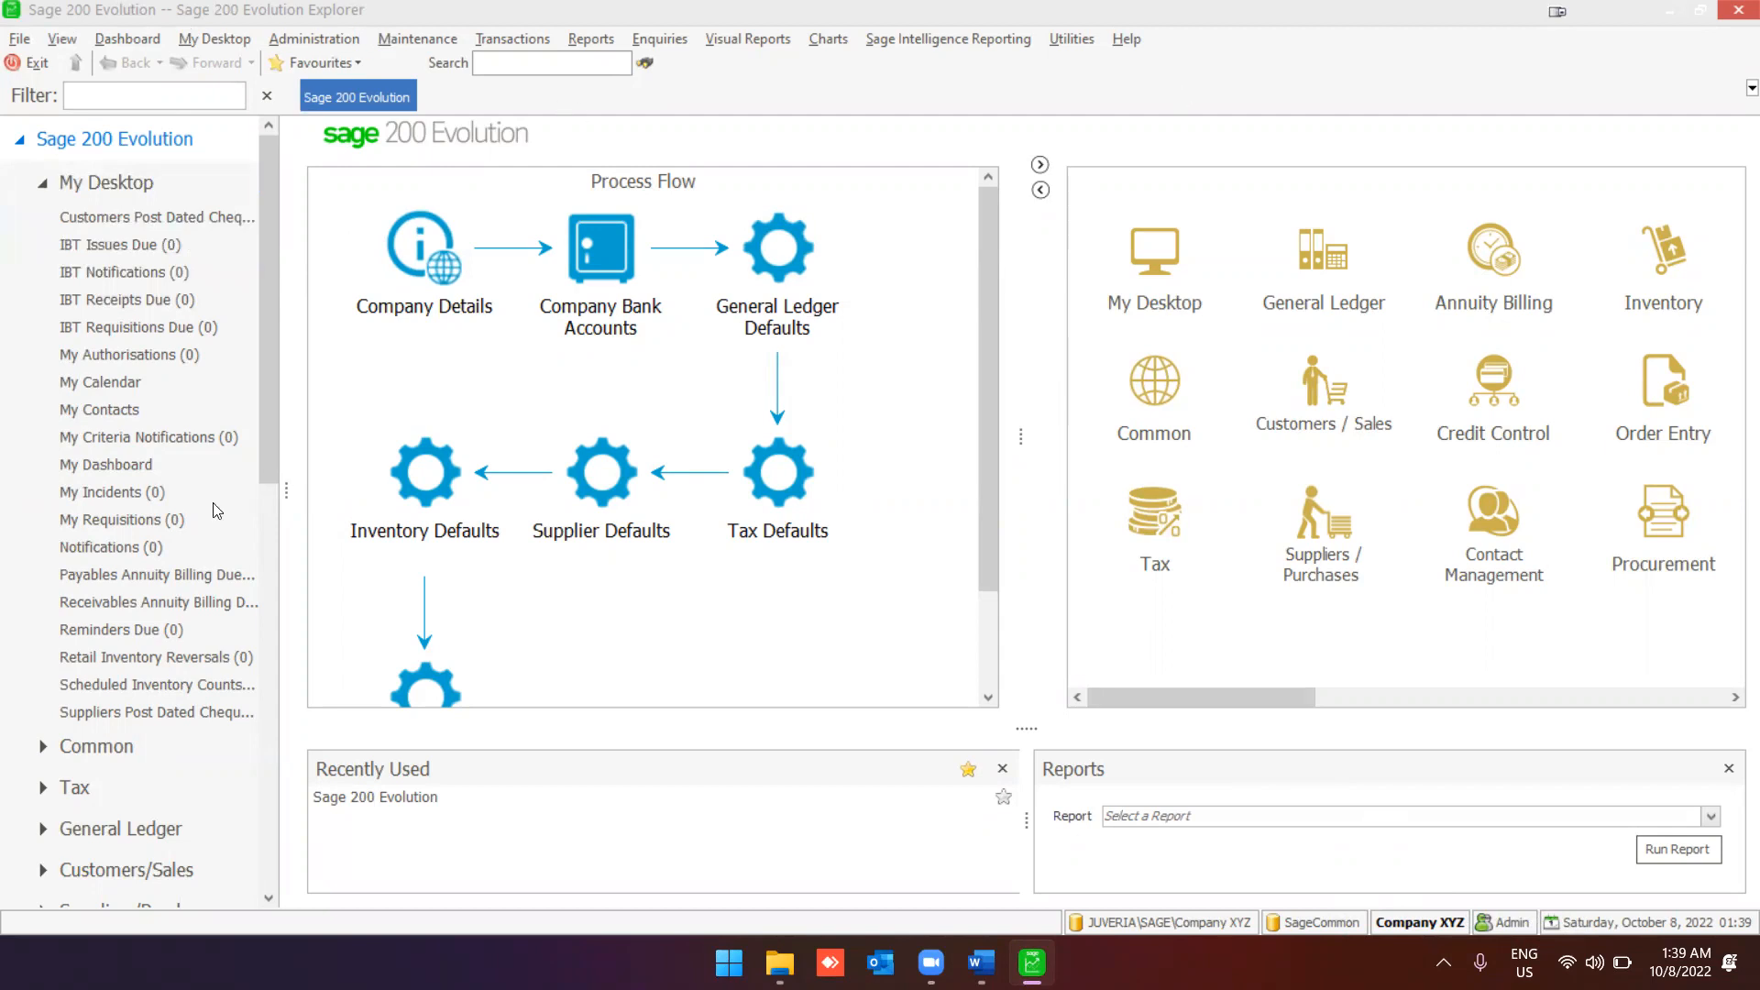
Step: Select the Common module in the Sage 200 Evolution navigation tree
{"action": "left_click", "coordinate": [154, 750]}
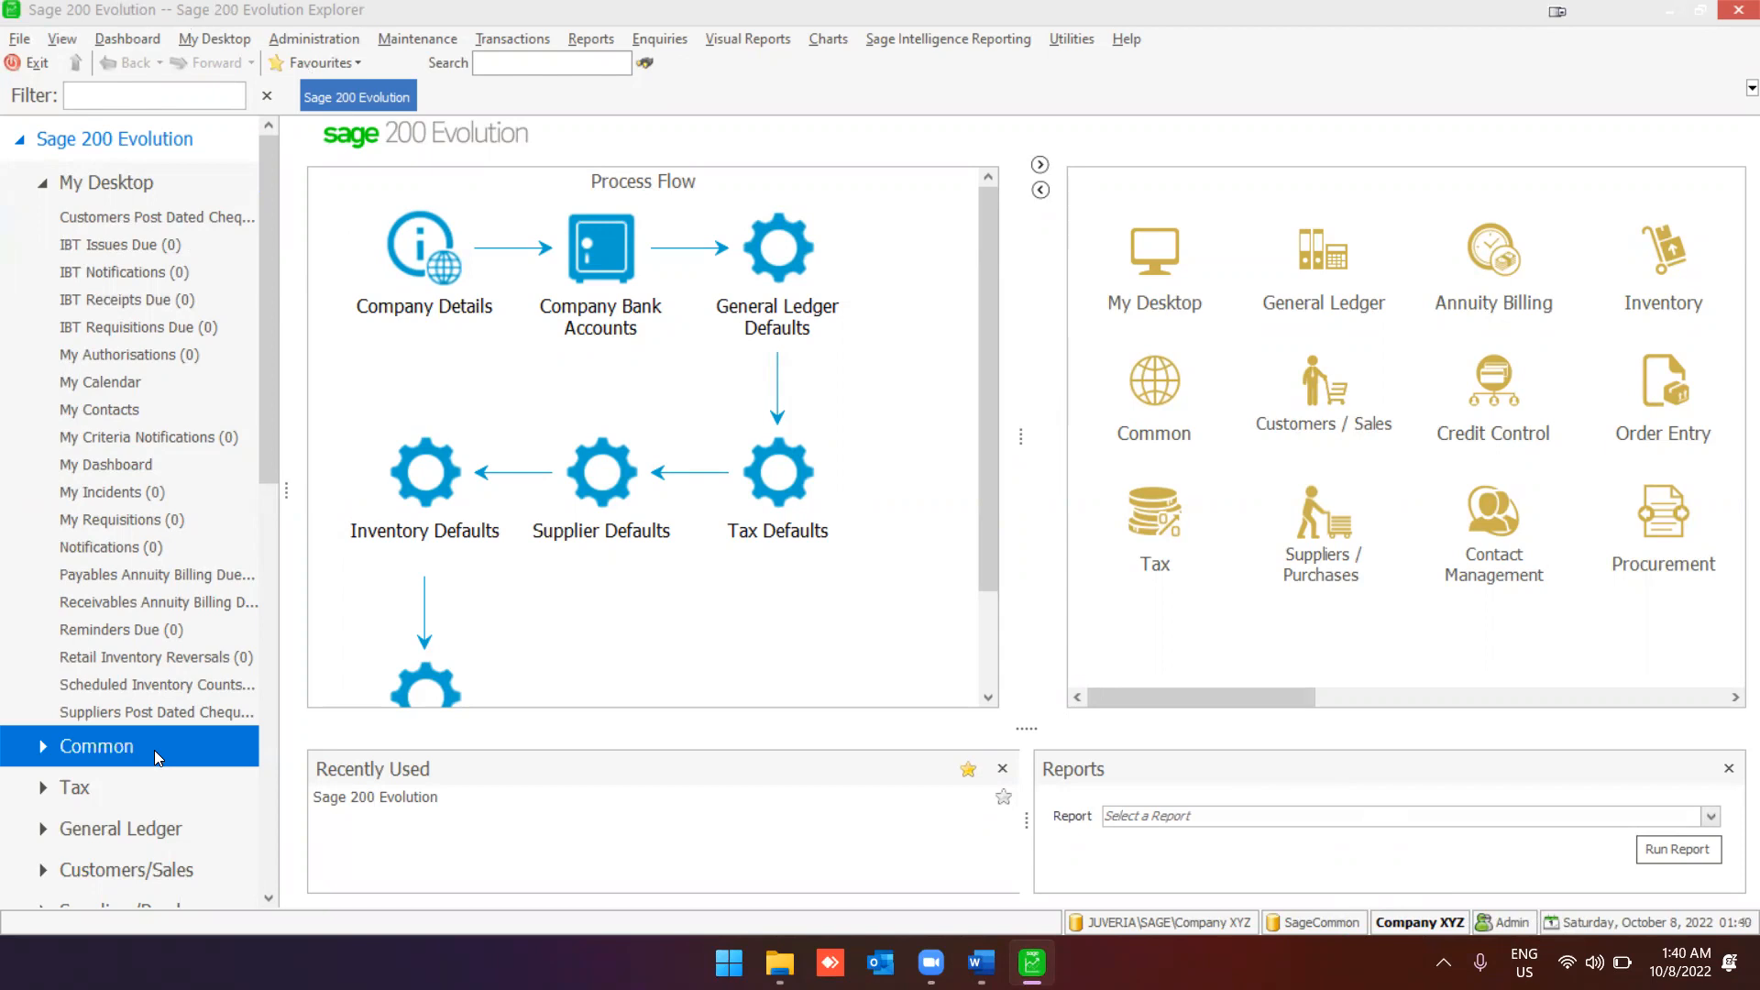